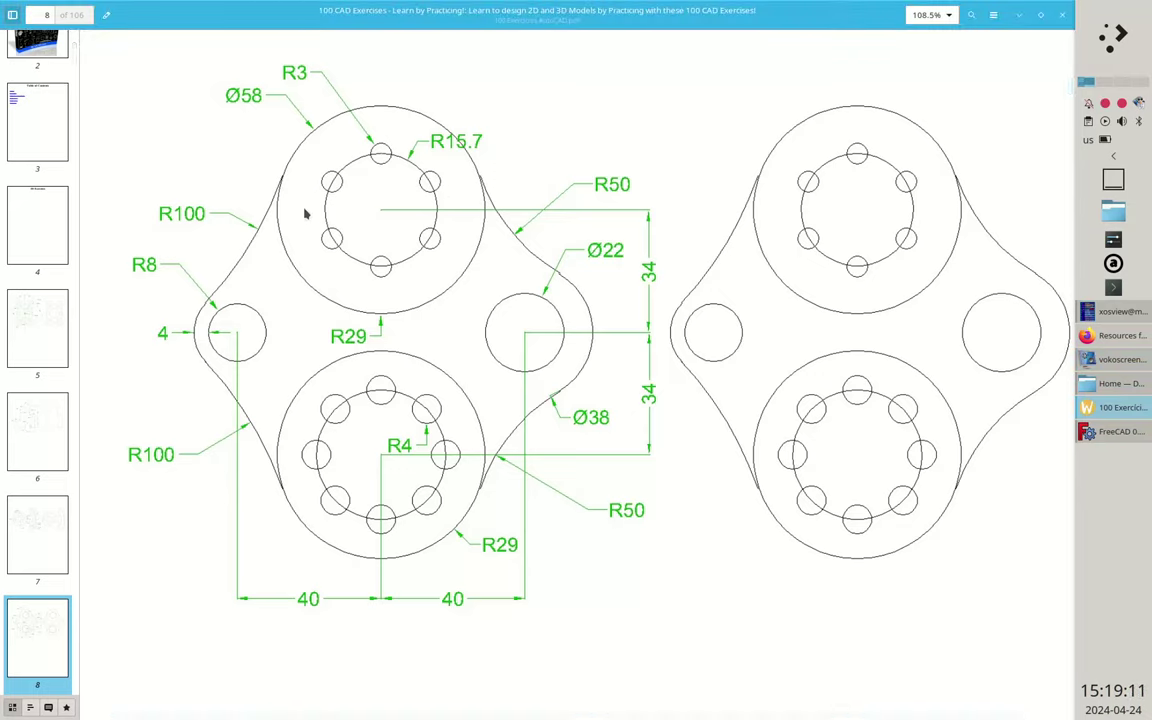
Step: Review the two-lobed plate drawing in the PDF, then switch to FreeCAD's ex_004 document
key(alt+Tab)
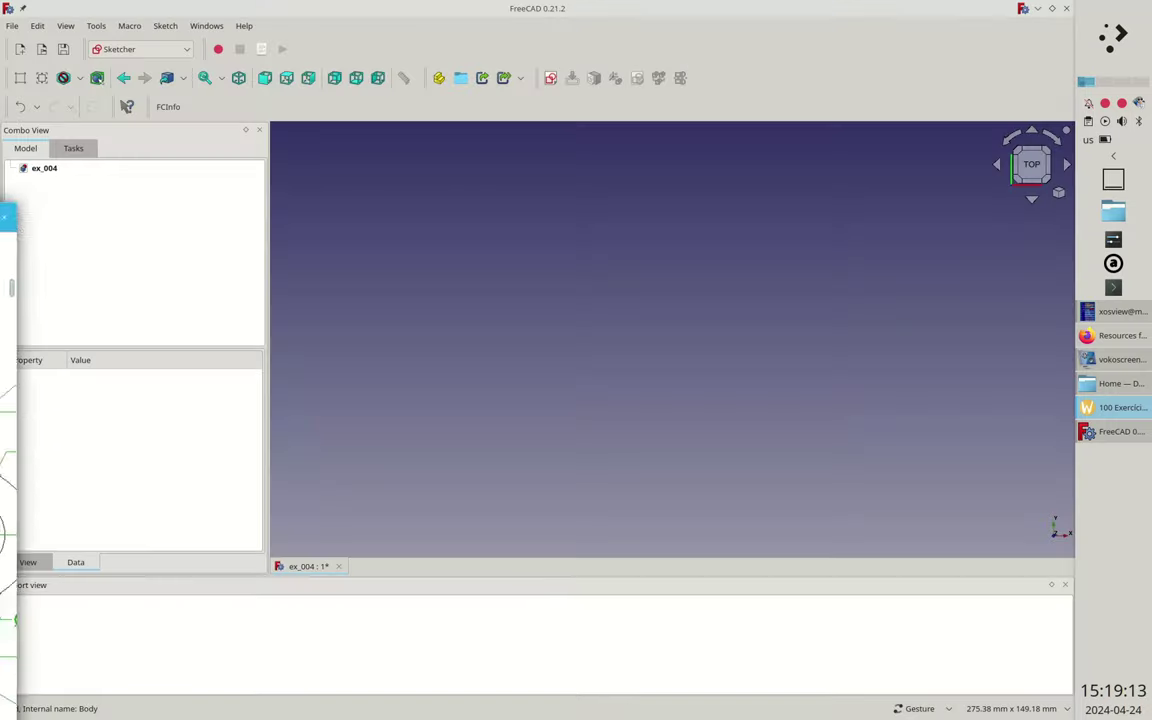
Step: Start a new sketch on the XY plane in ex_004
click(600, 200)
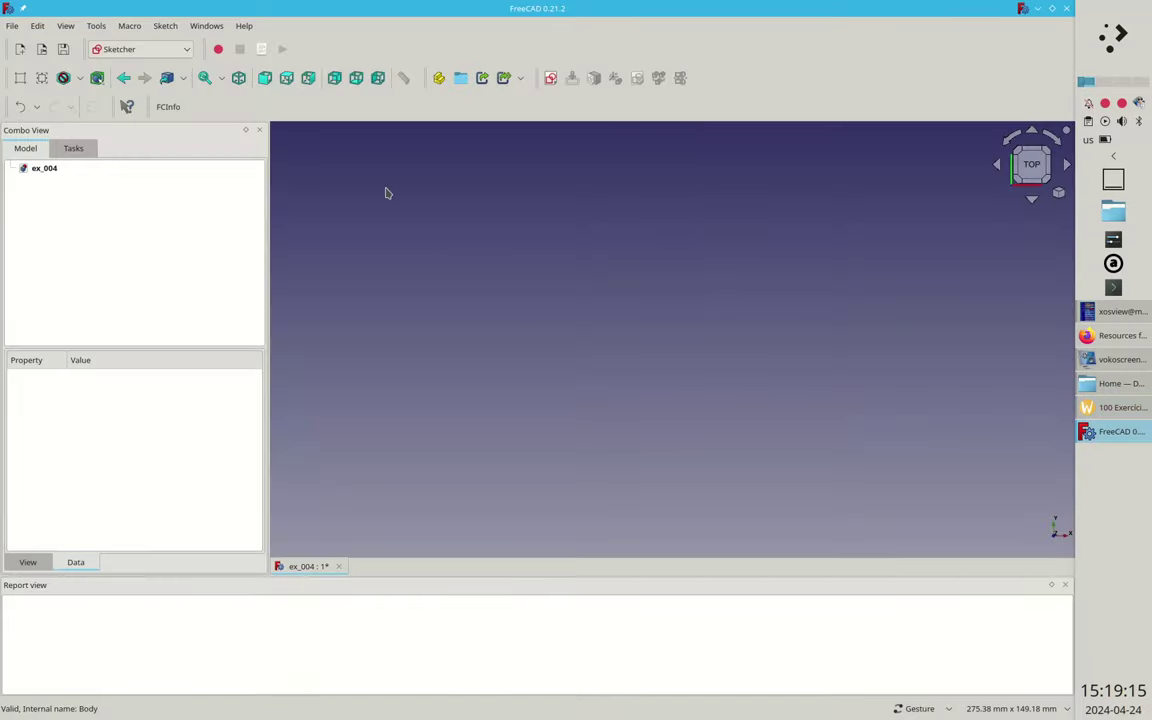
click(551, 79)
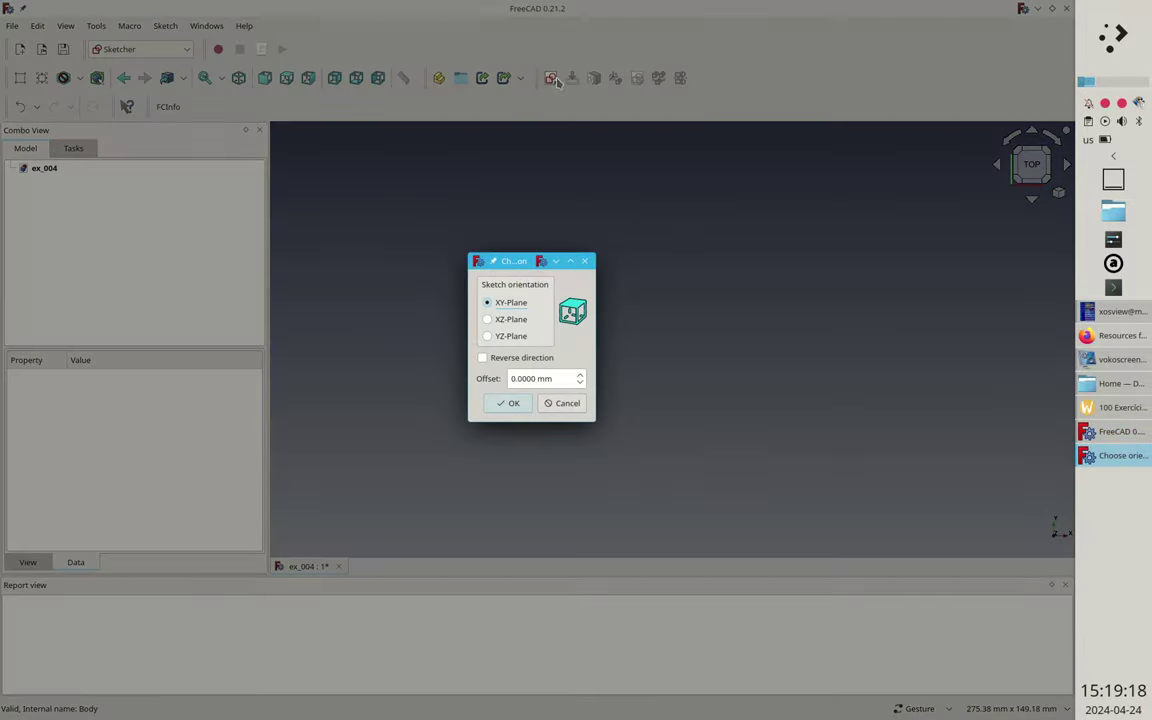
click(510, 405)
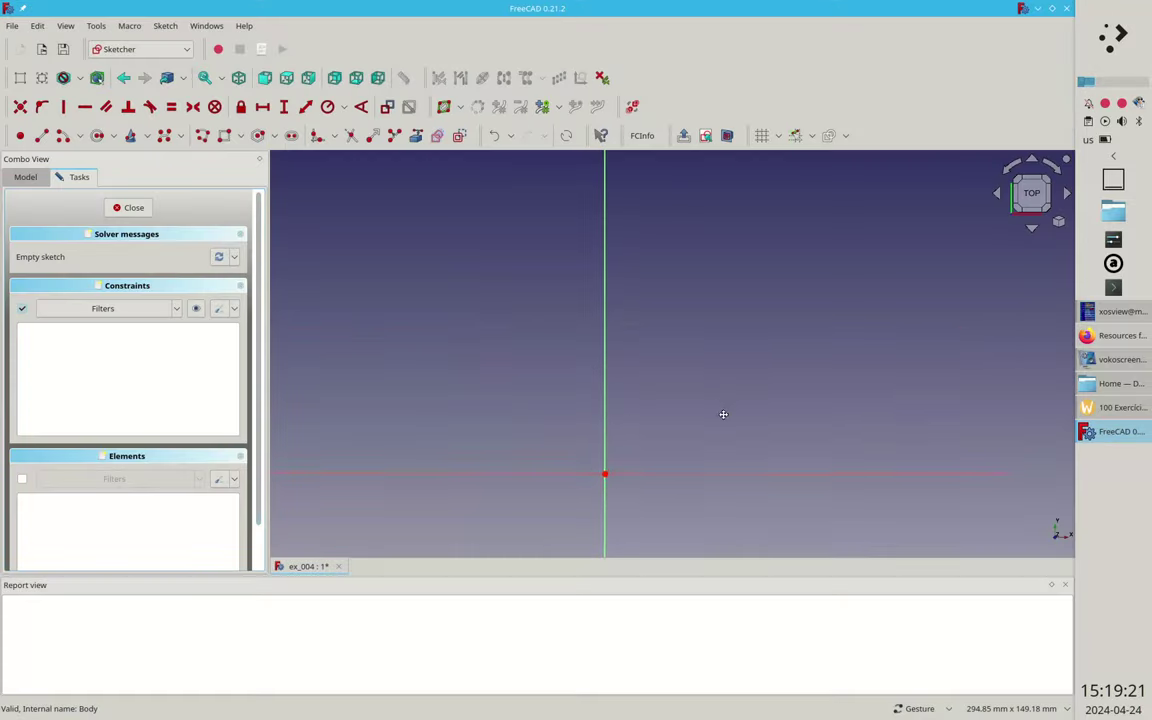
Step: Draw two circles centred on the vertical axis, one above and one below the origin
click(94, 138)
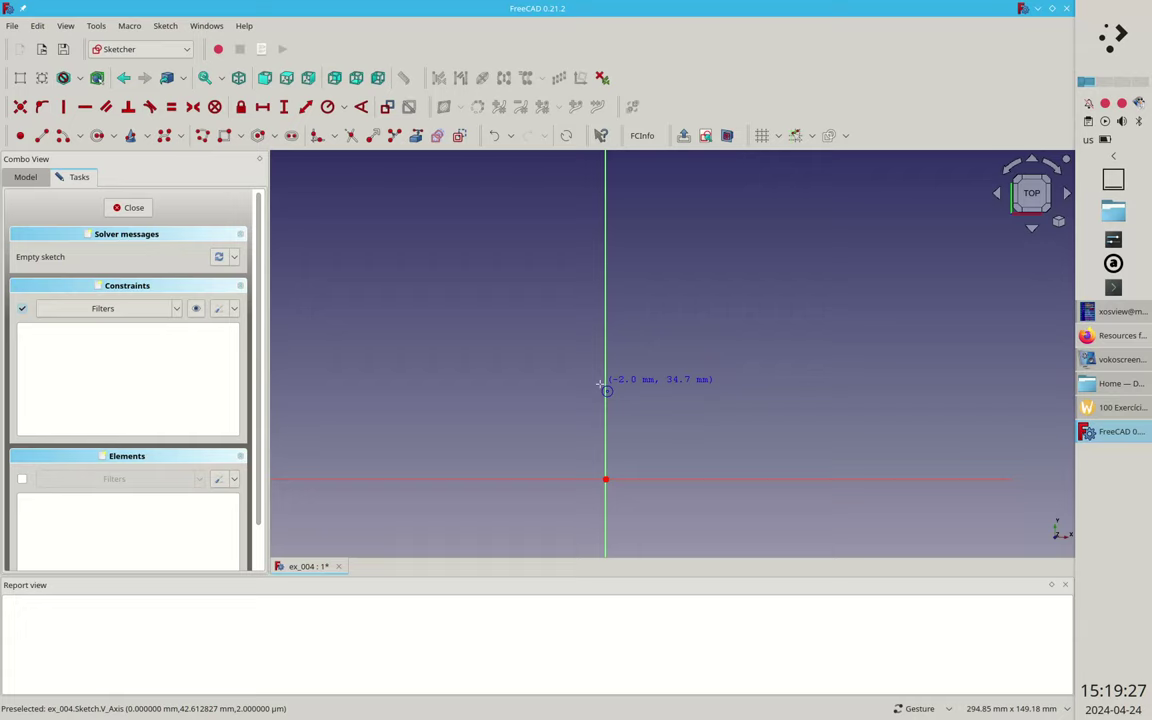
click(607, 381)
click(652, 357)
right_drag(699, 416, 677, 184)
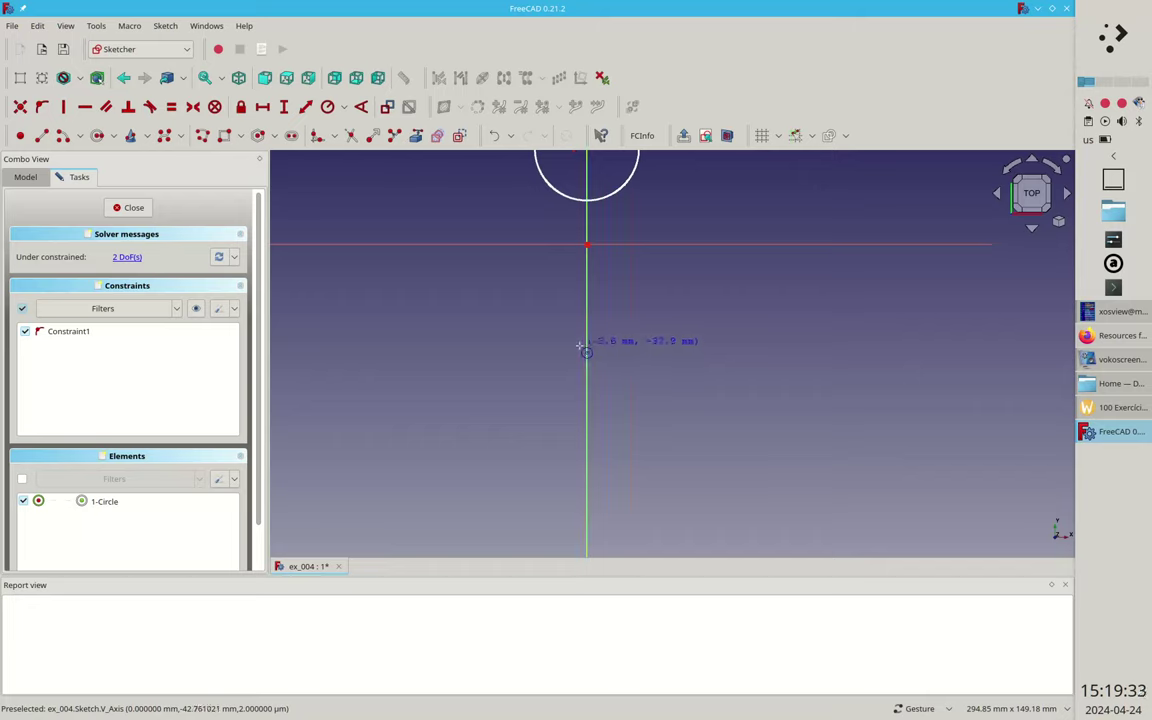
click(583, 346)
click(613, 321)
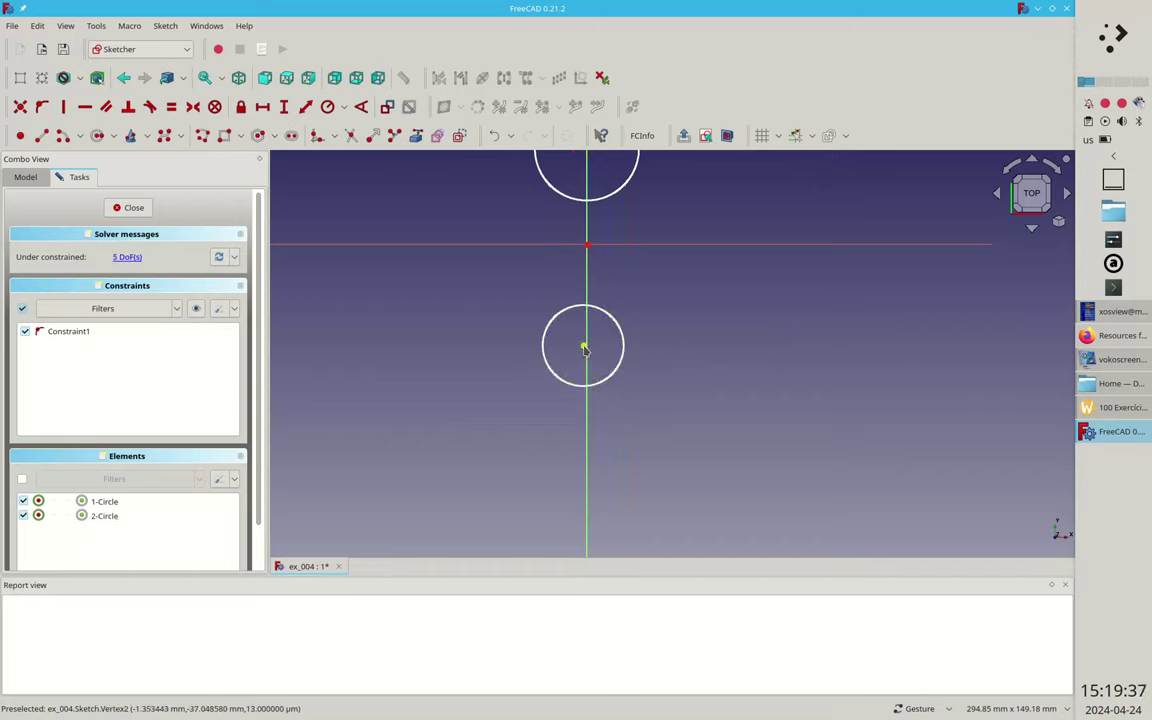
click(585, 348)
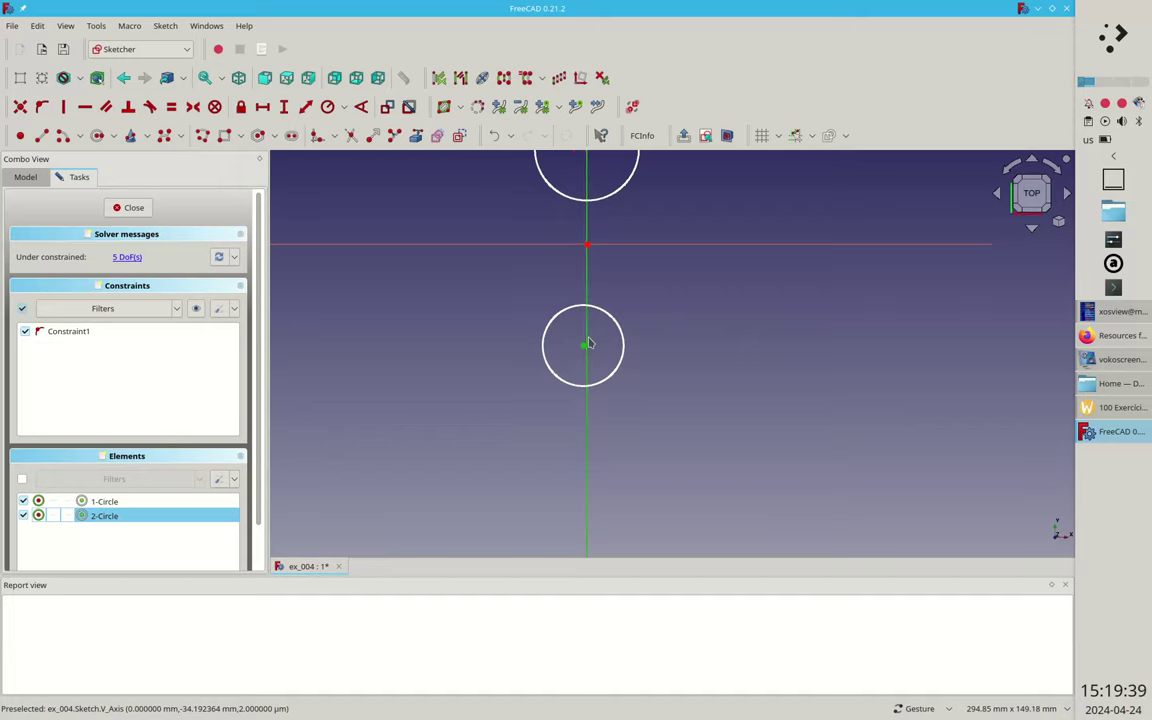
Step: Lock the lower centre onto the vertical axis and place the centres at -34 and 34 mm
click(588, 343)
key(o)
click(588, 347)
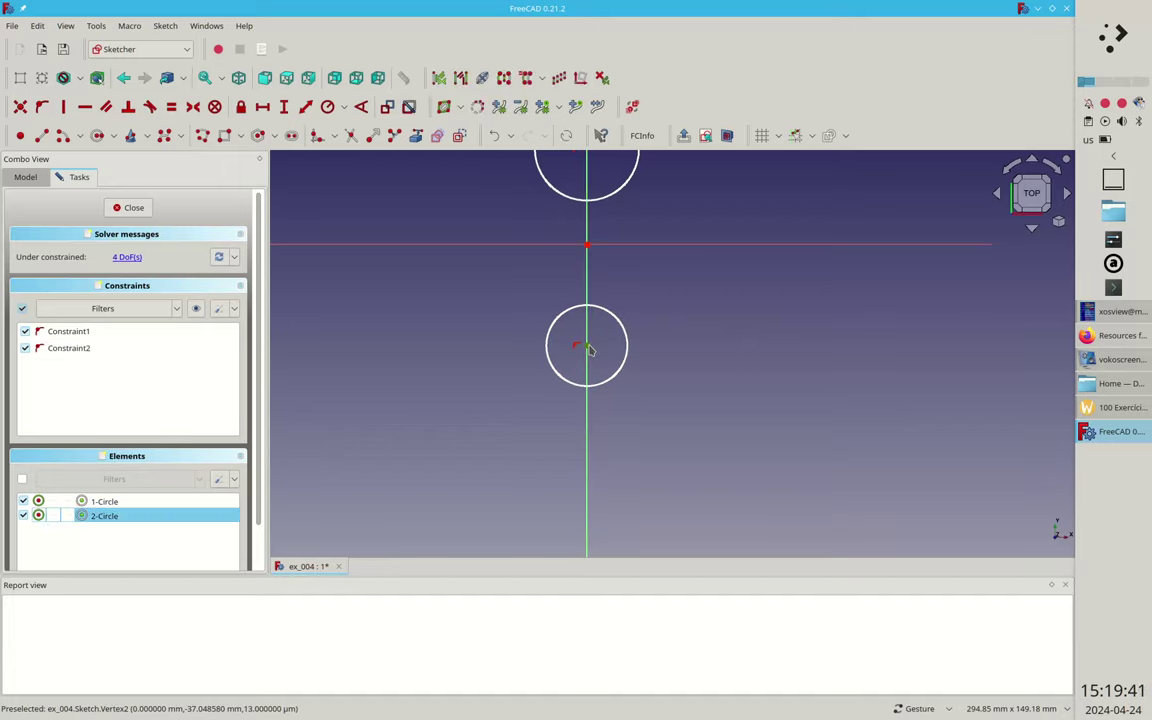
text(i-34)
key(Return)
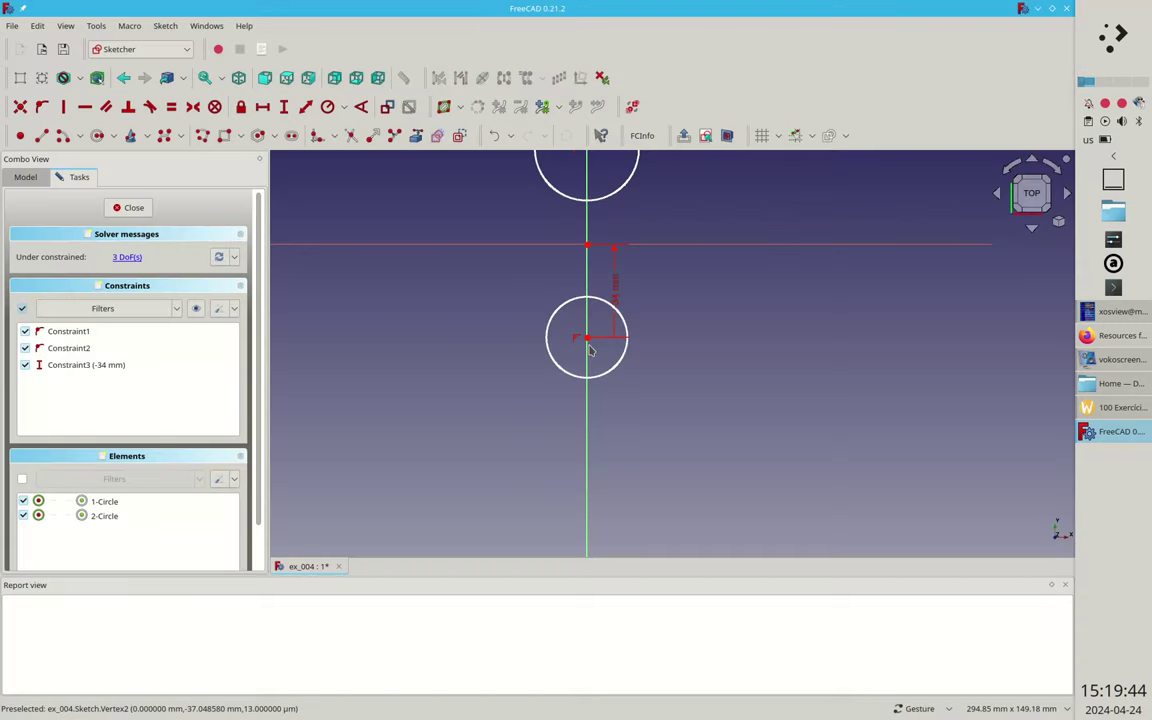
right_drag(595, 154, 589, 254)
click(588, 255)
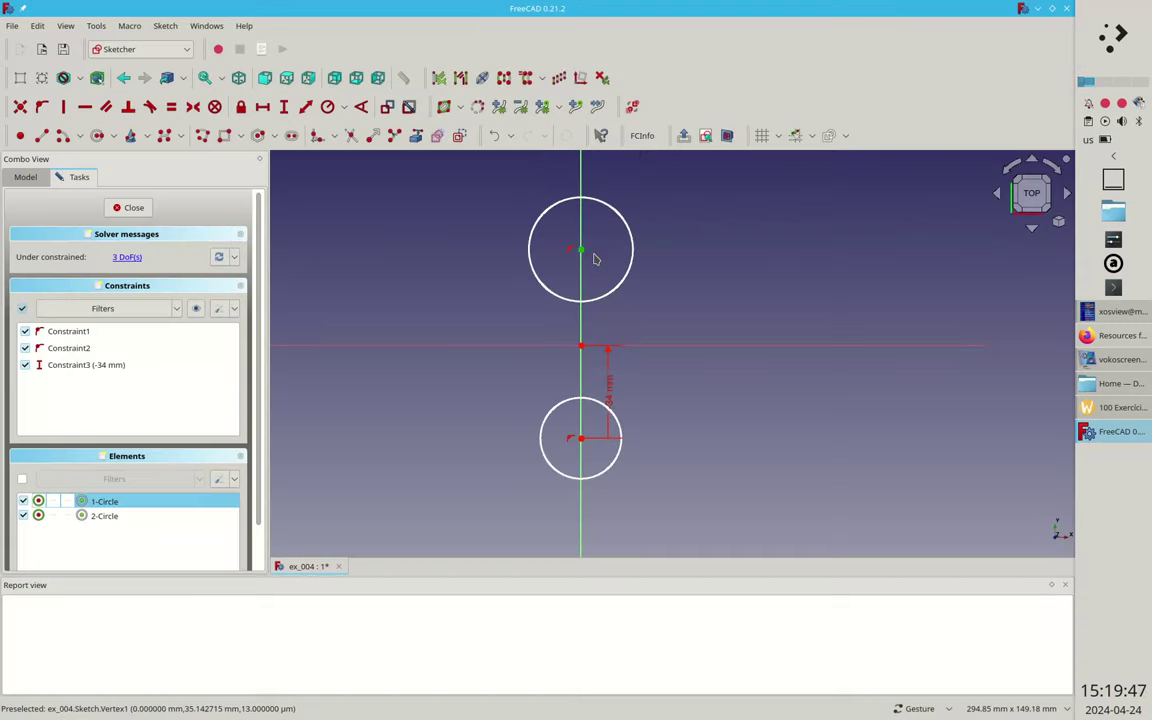
text(i34)
key(Return)
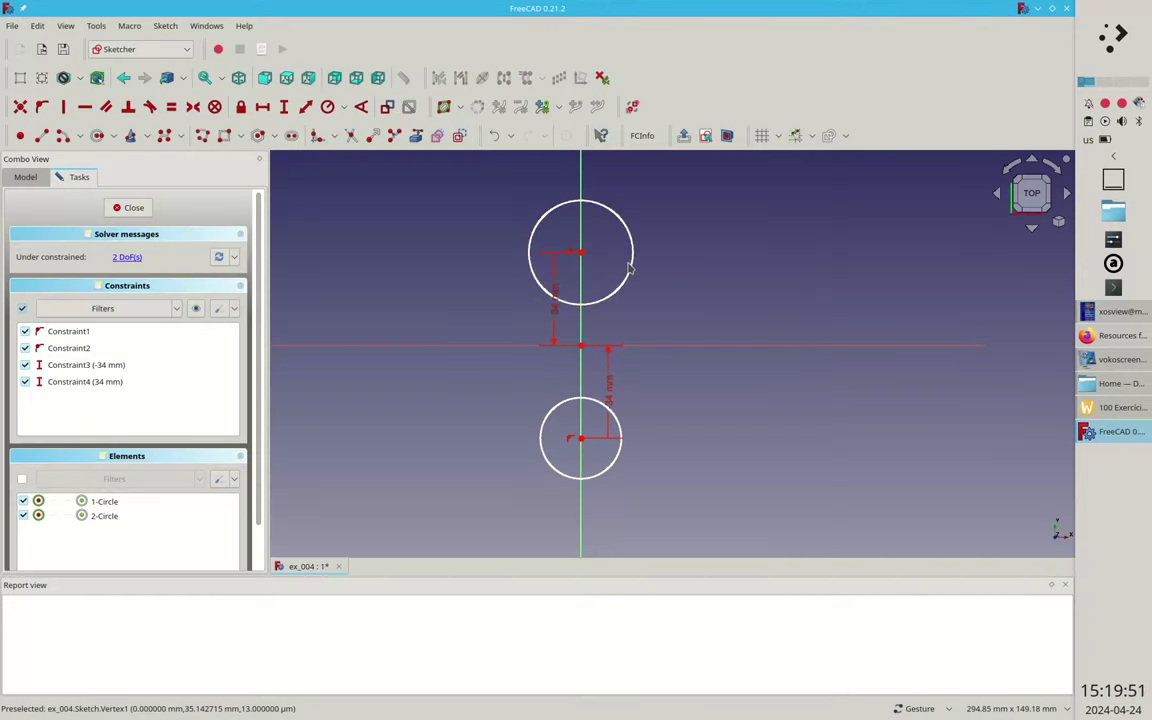
Step: Make the two circles equal with a 15.7 mm radius
click(629, 271)
click(619, 428)
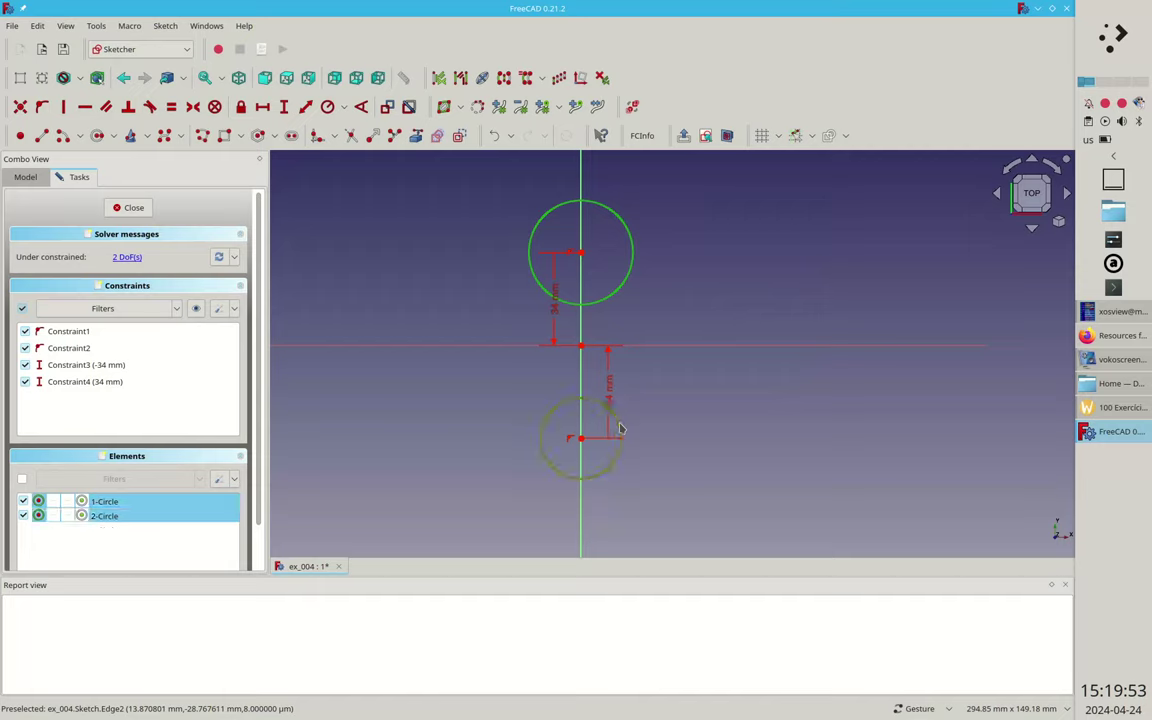
key(e)
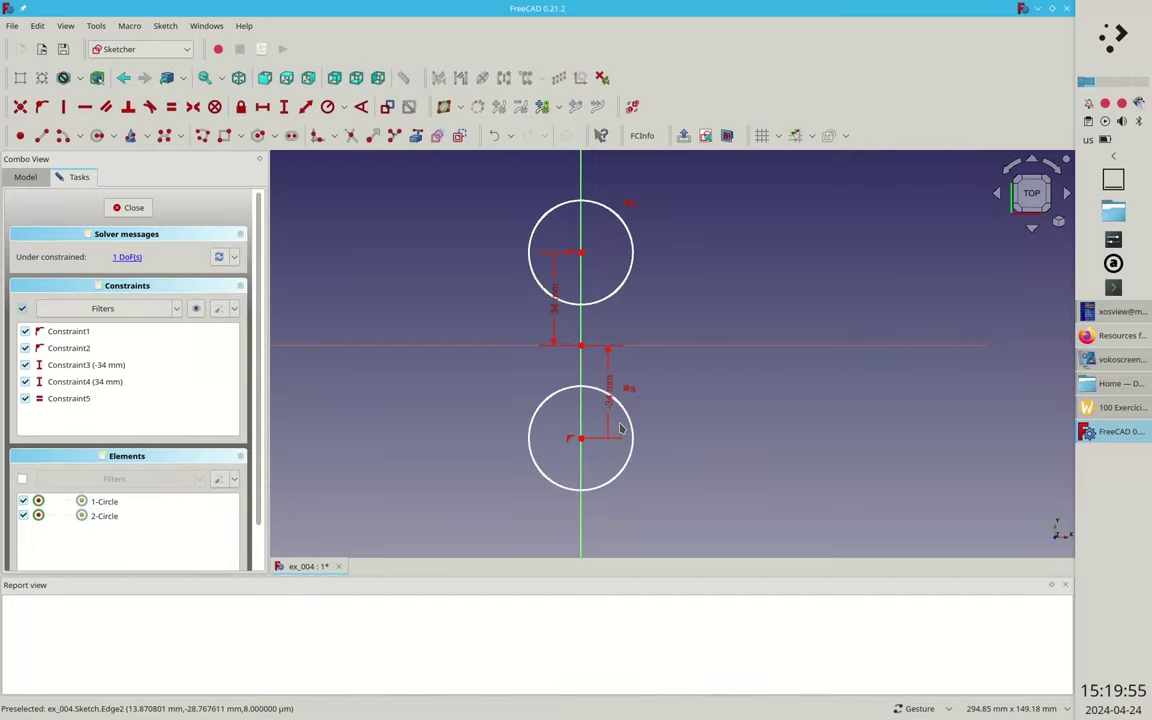
click(634, 254)
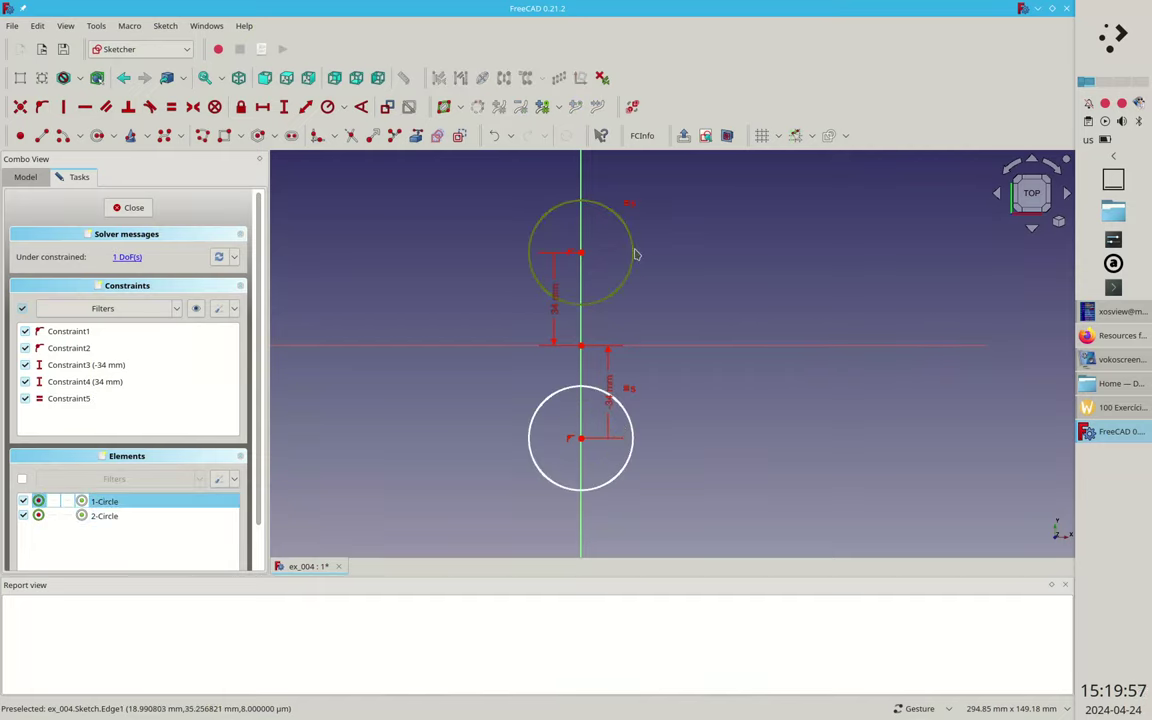
key(k)
key(r)
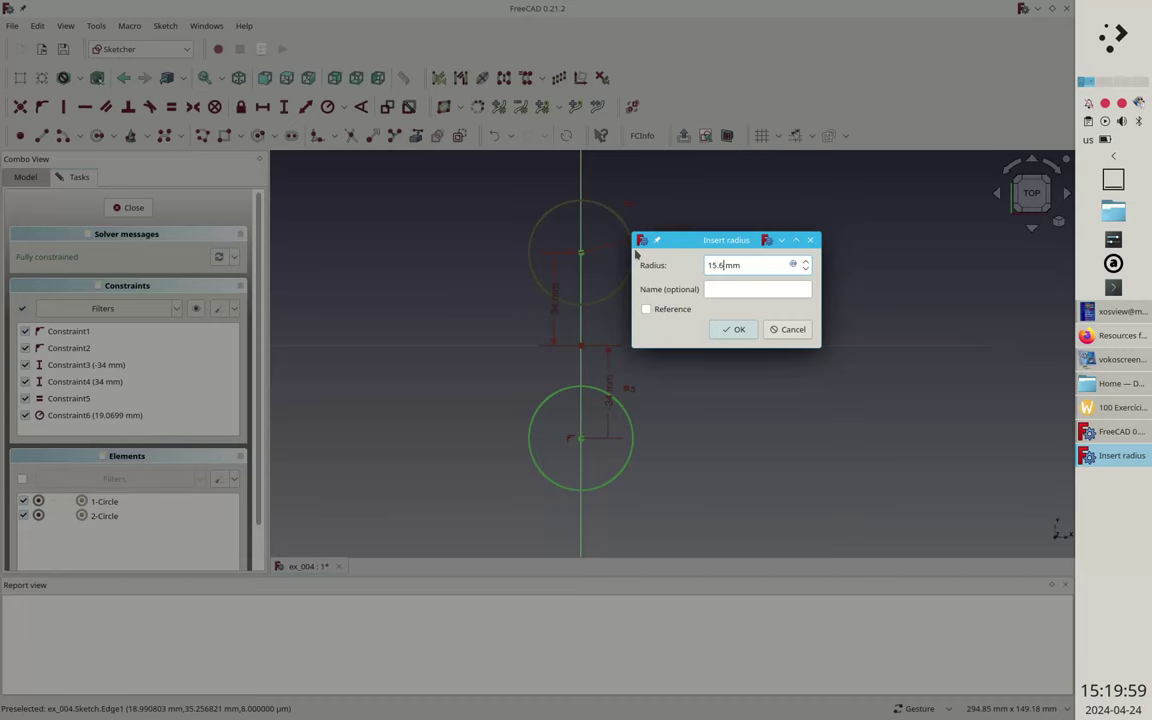
key(Return)
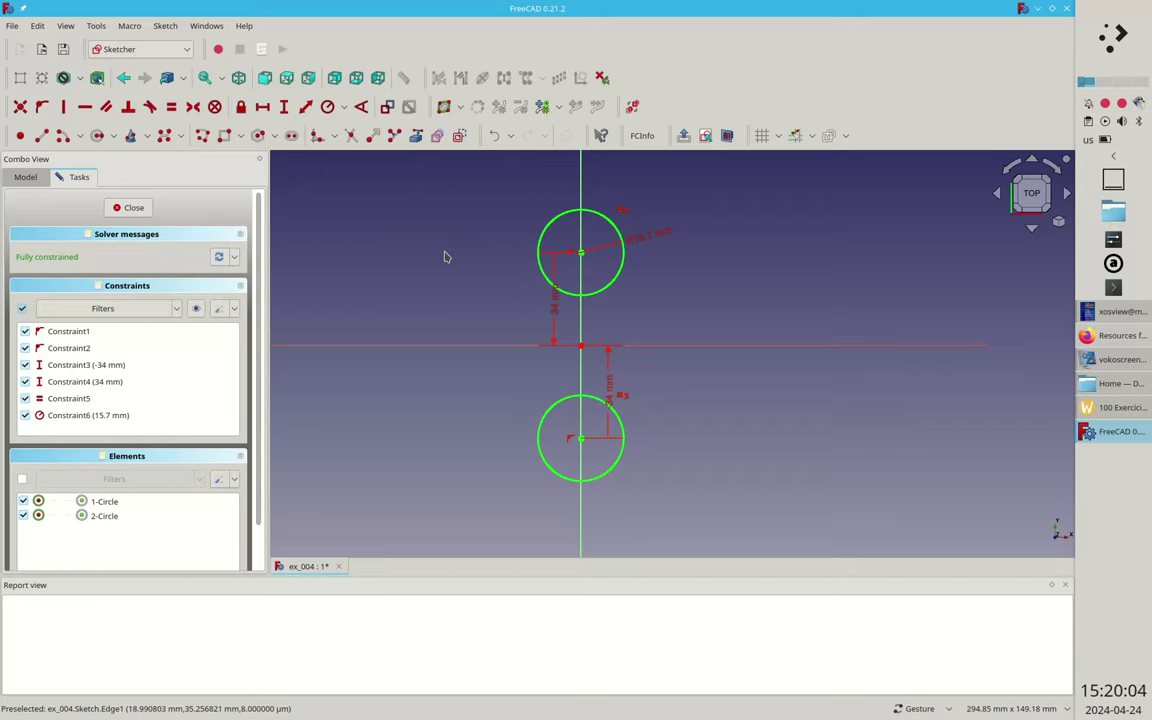
Step: Draw a larger concentric circle around each inner circle
key(g)
key(y)
click(580, 251)
click(580, 318)
click(580, 438)
click(519, 393)
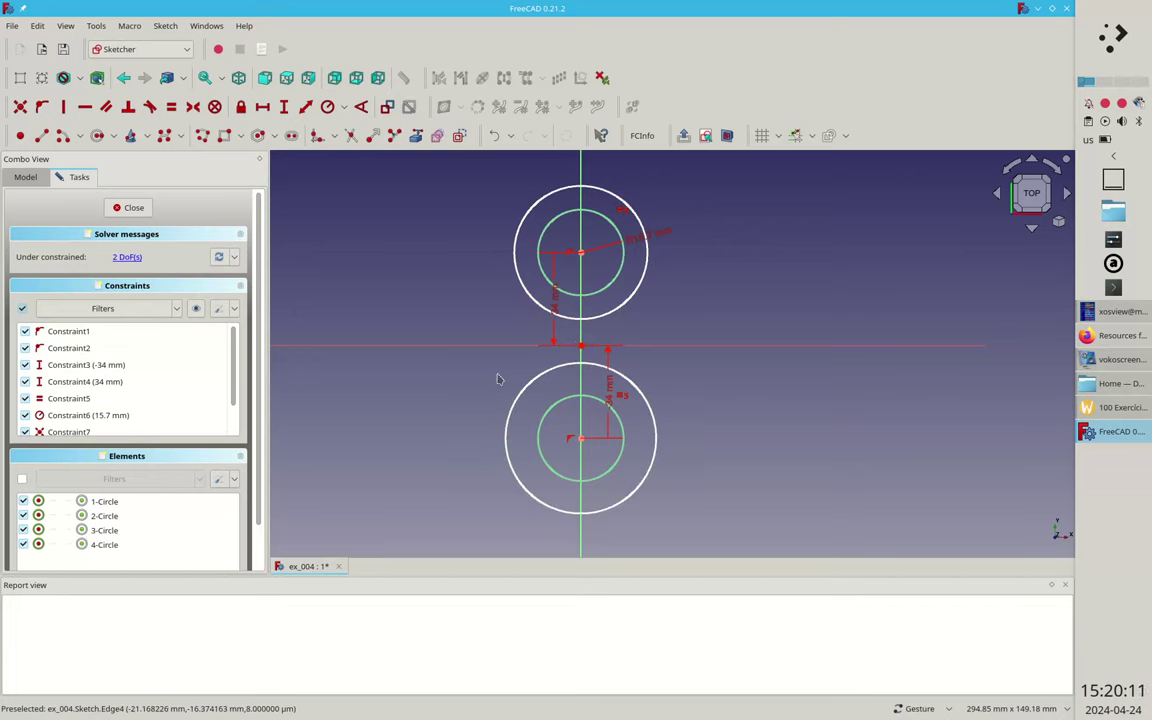
Step: Make the outer circles equal with a 29 mm radius and close the sketch
click(521, 289)
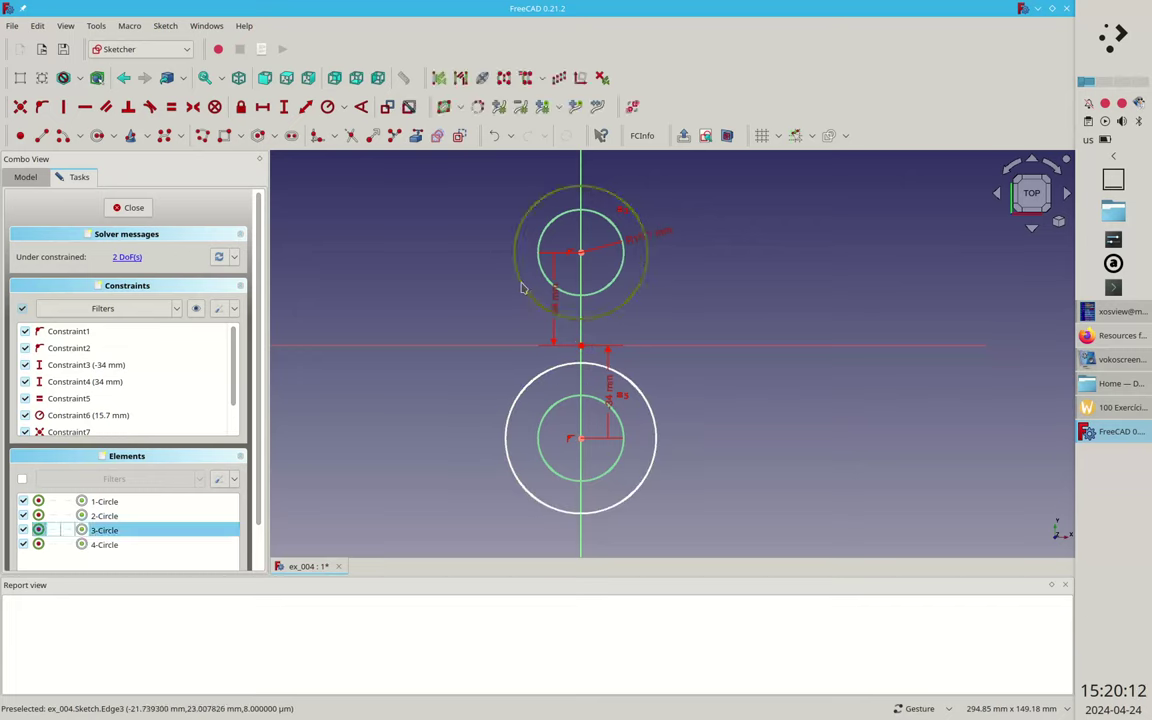
click(532, 385)
key(e)
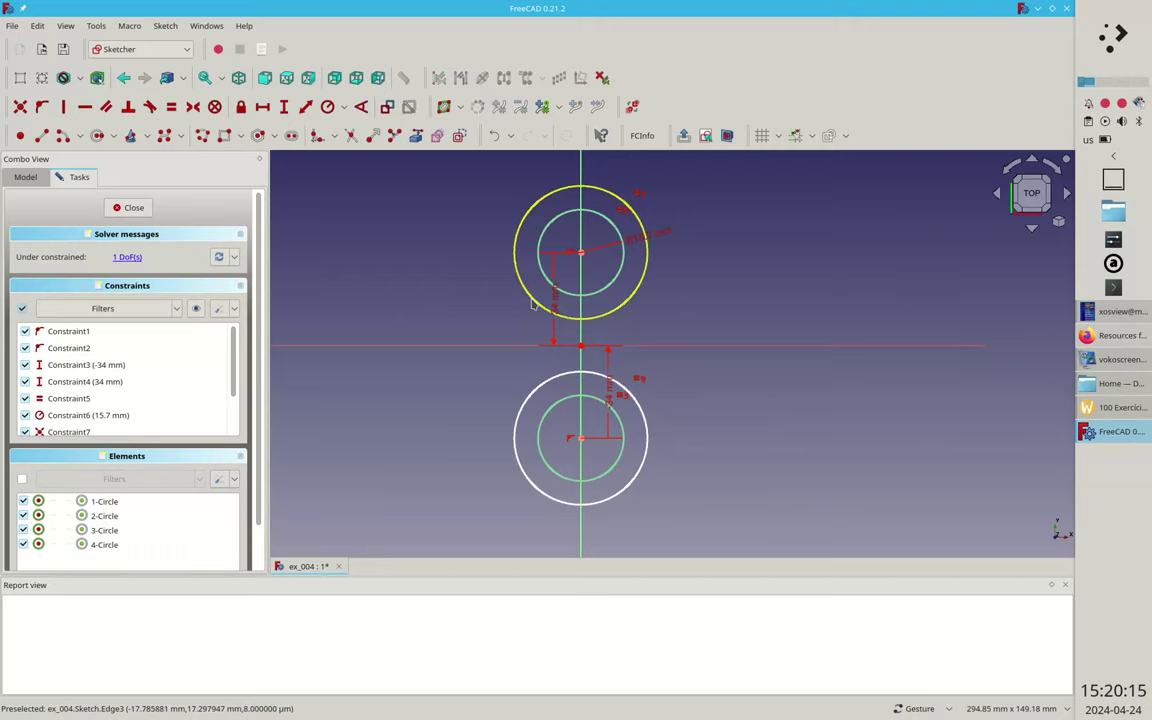
click(537, 386)
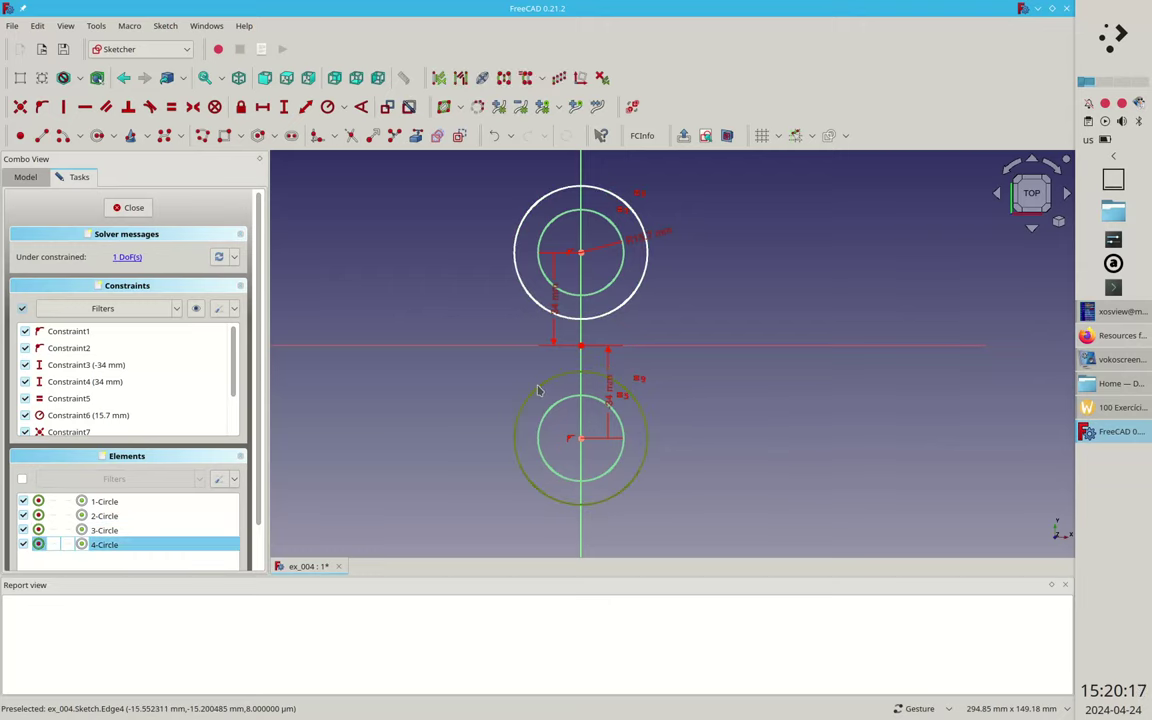
text(kr)
text(29)
key(Return)
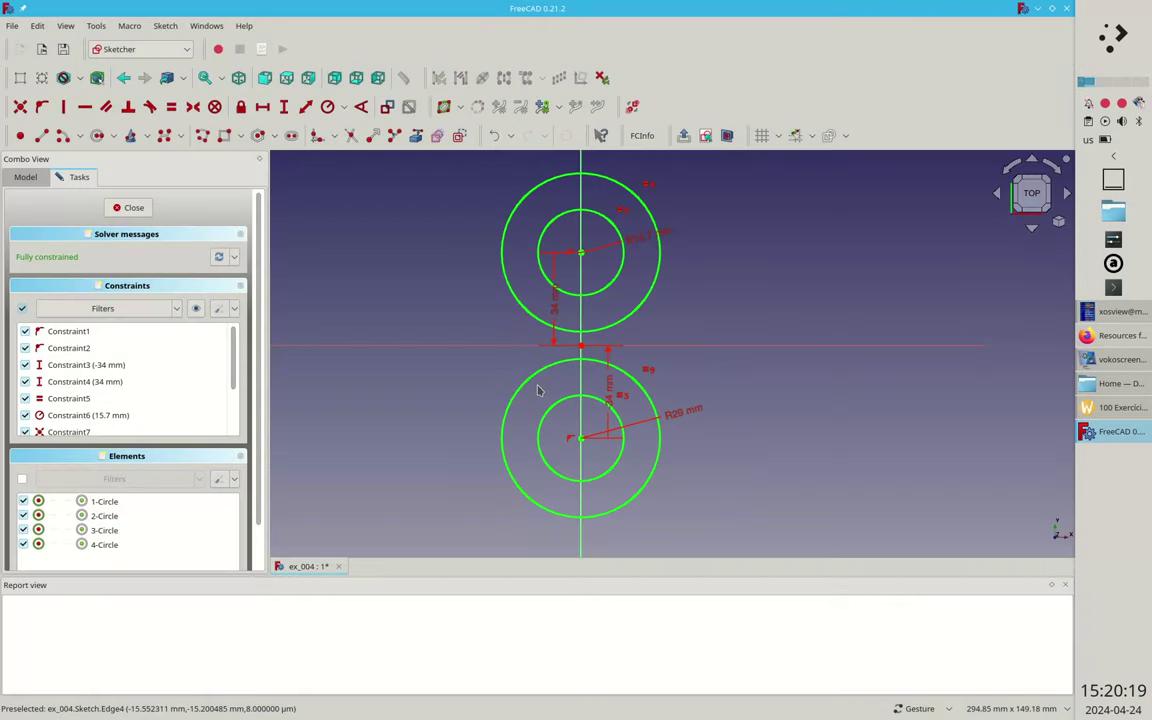
click(134, 208)
Step: Rename the sketch to 'big circles' and start another new sketch
right_click(60, 184)
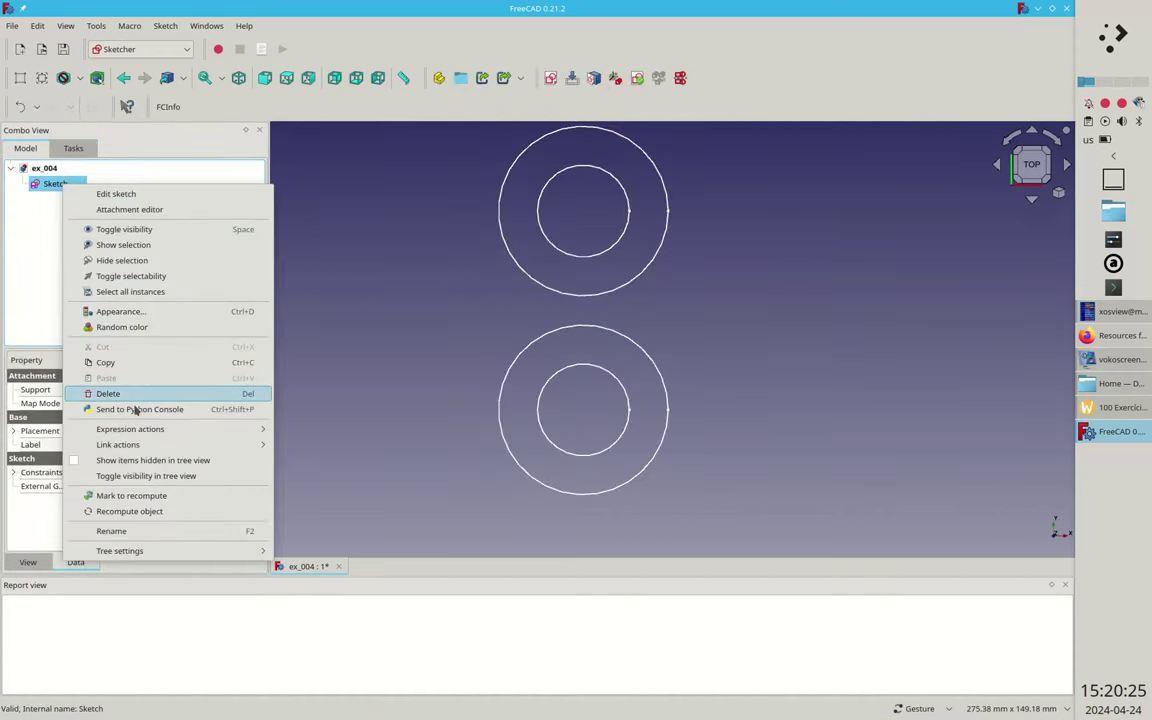
click(140, 531)
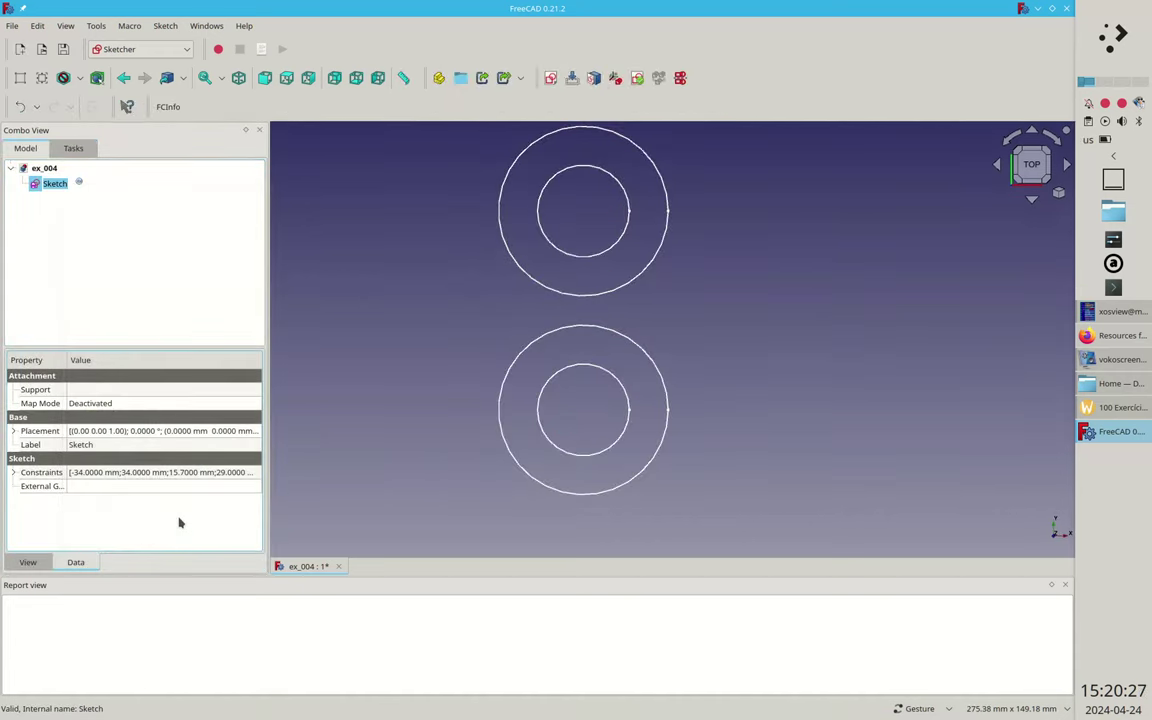
text(big ci)
text(rcles)
key(Return)
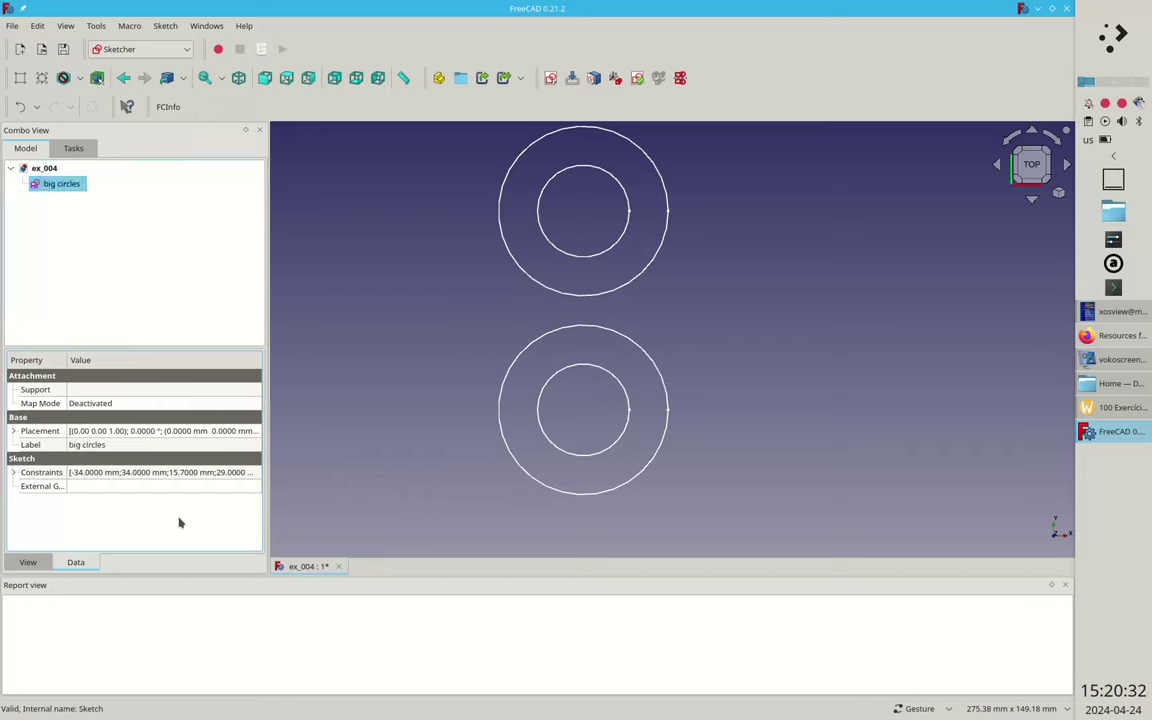
right_drag(717, 175, 710, 278)
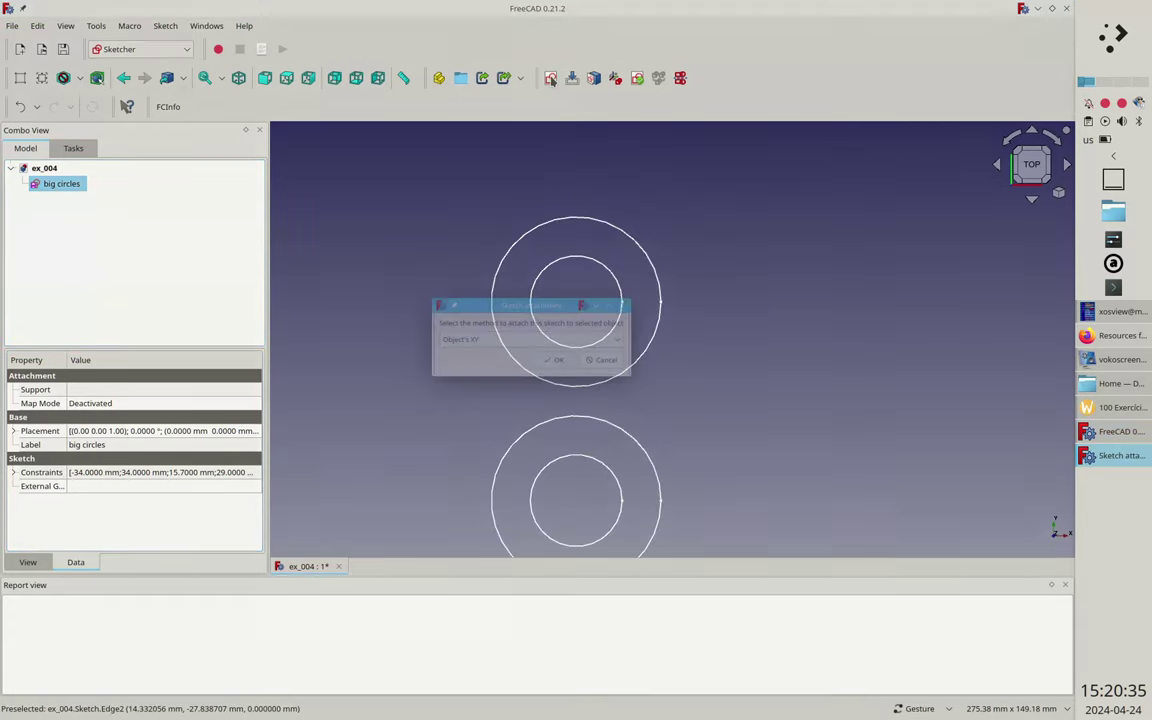
click(555, 363)
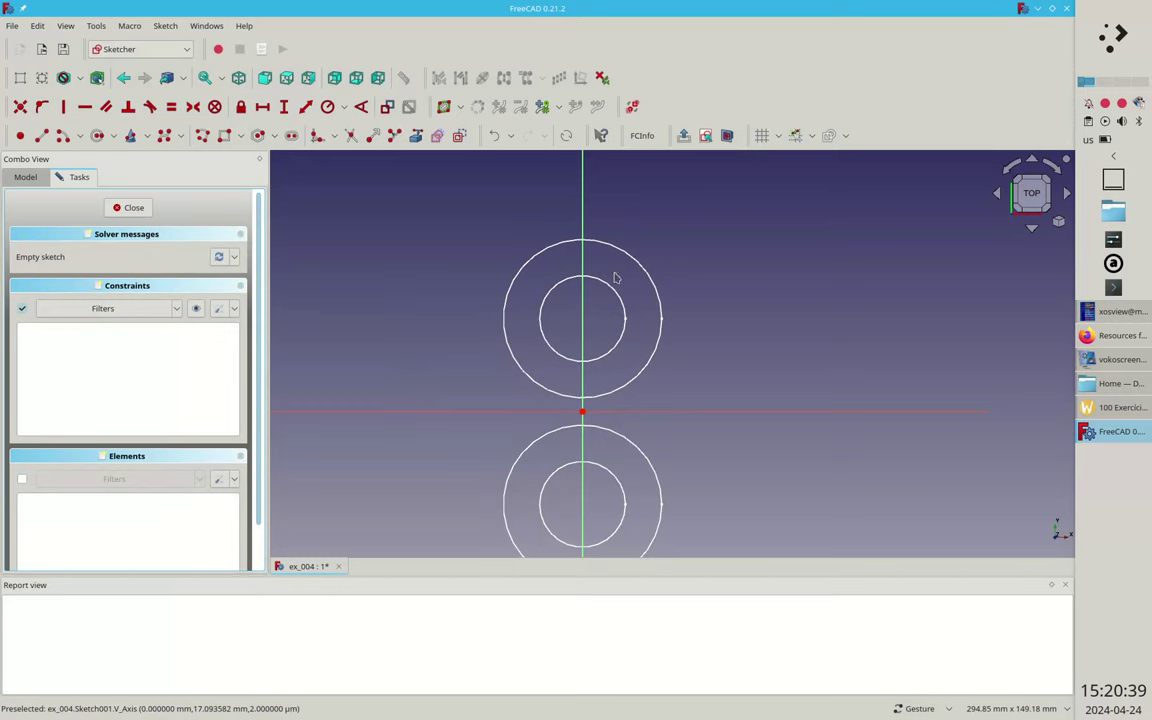
scroll(615, 274, up, 5)
scroll(615, 274, up, 1)
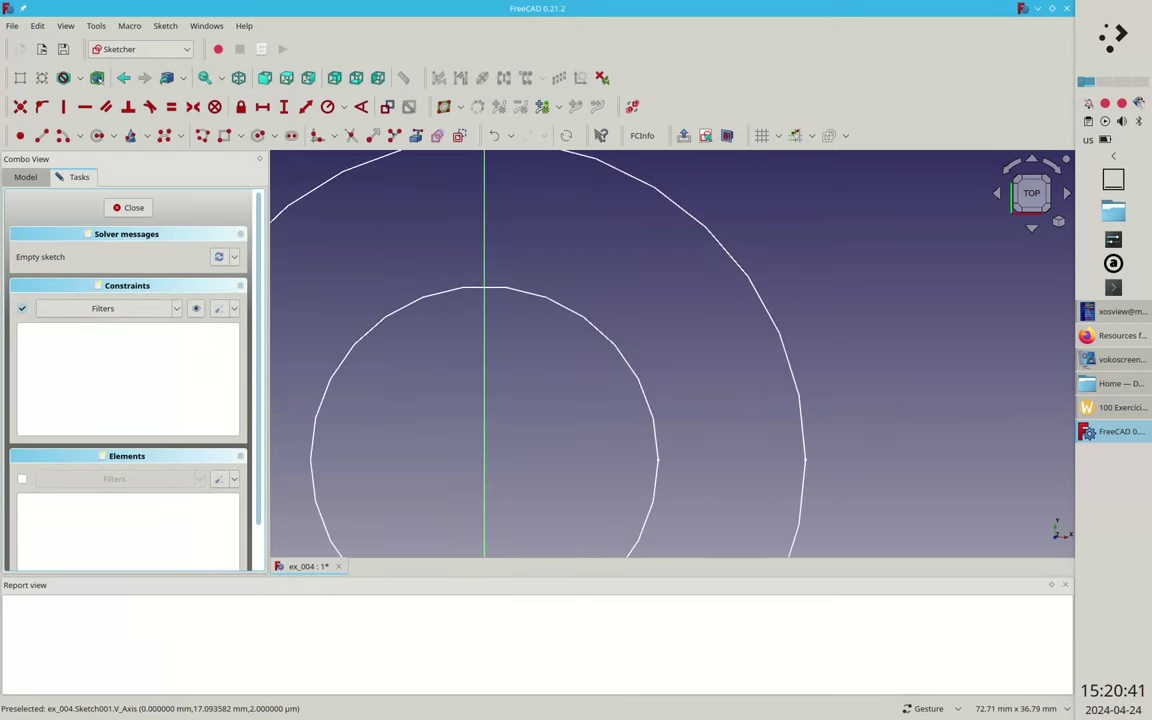
key(alt+Tab)
drag(464, 125, 456, 97)
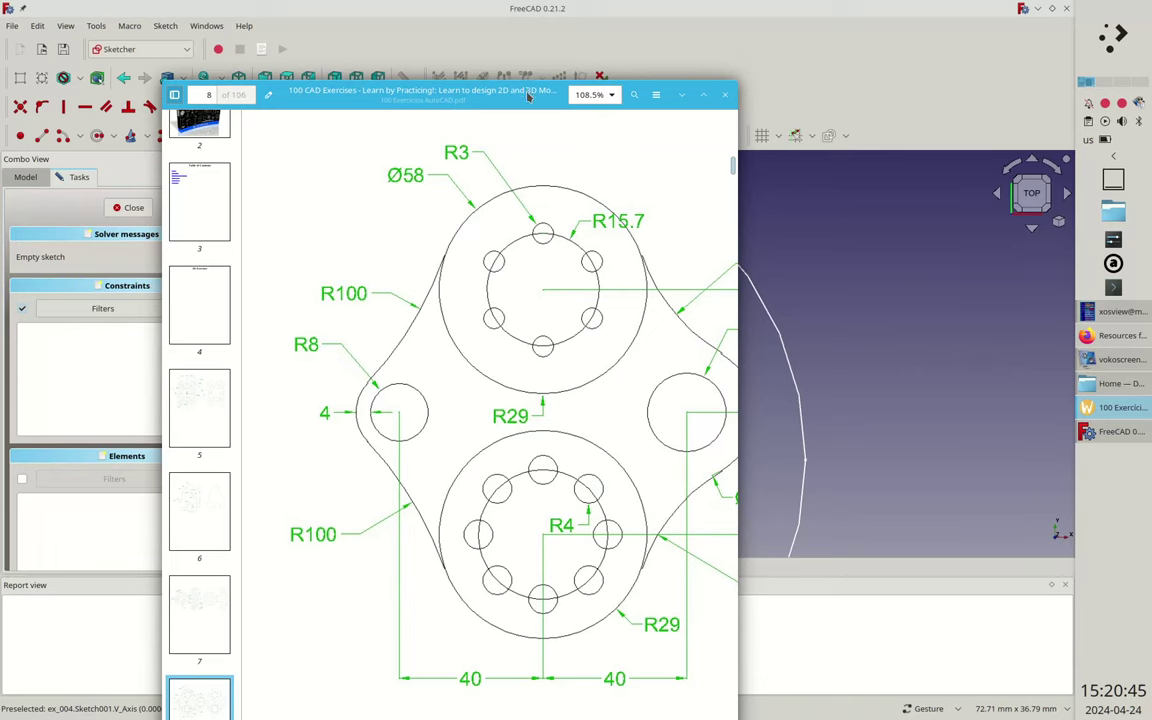
key(alt+Tab)
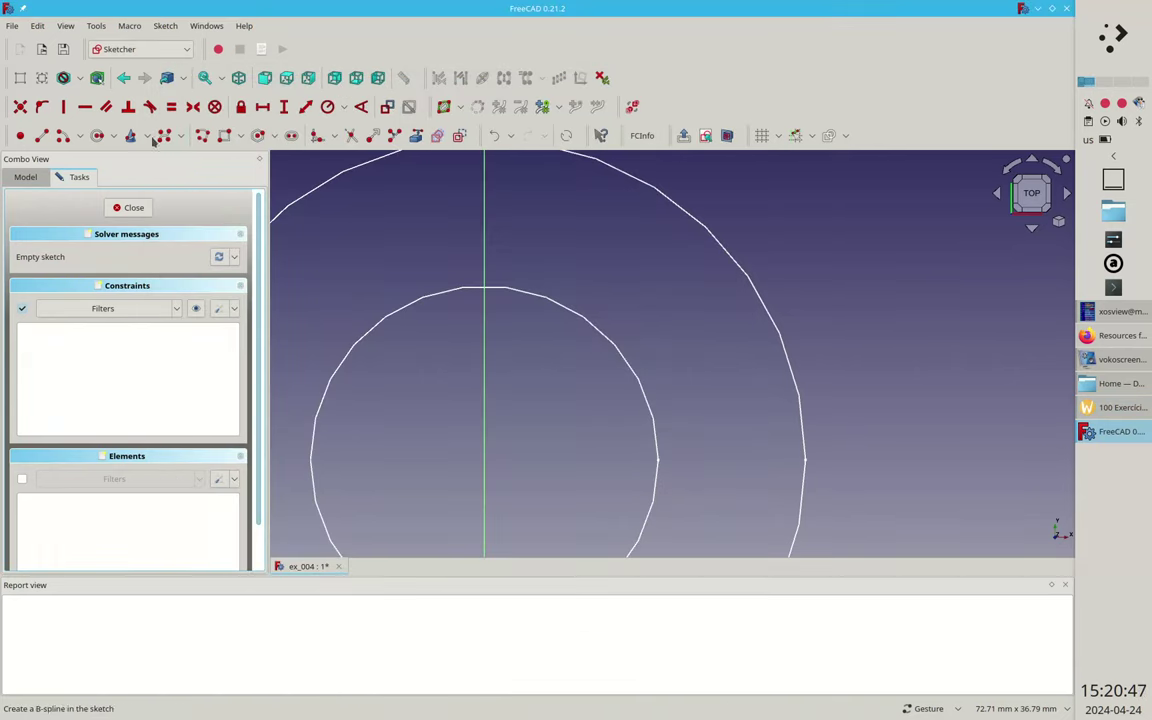
click(97, 136)
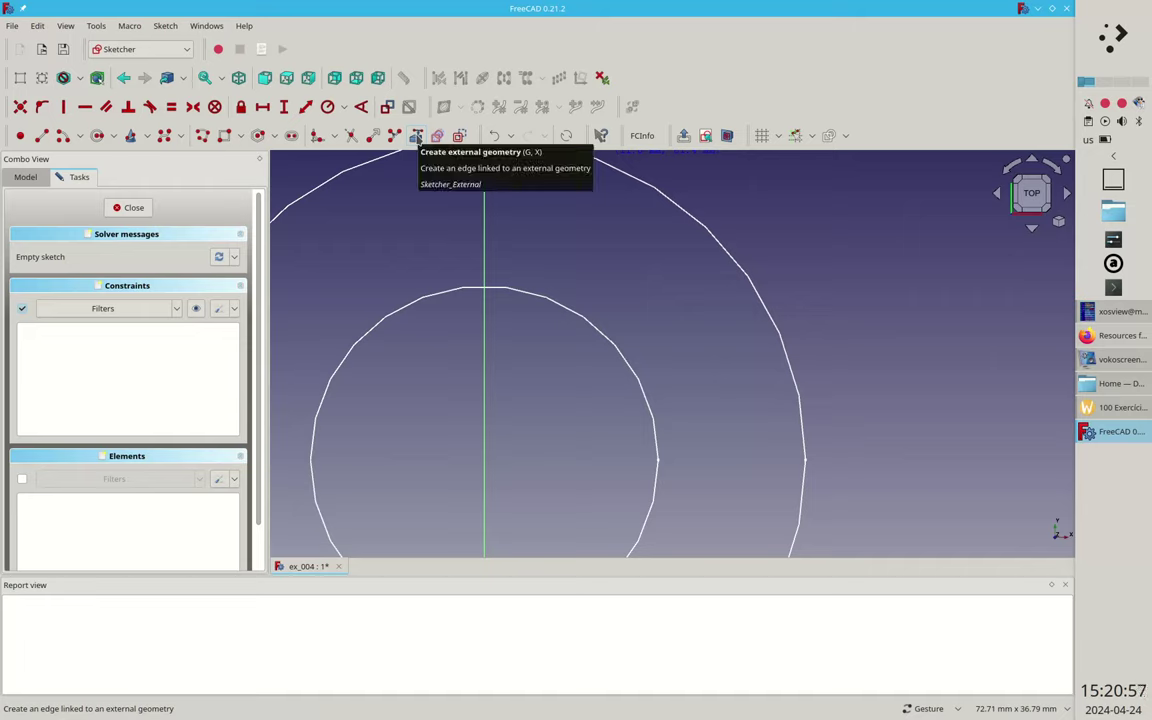
Step: Draw a small circle centred where the vertical axis meets the linked inner circle
click(484, 257)
click(515, 257)
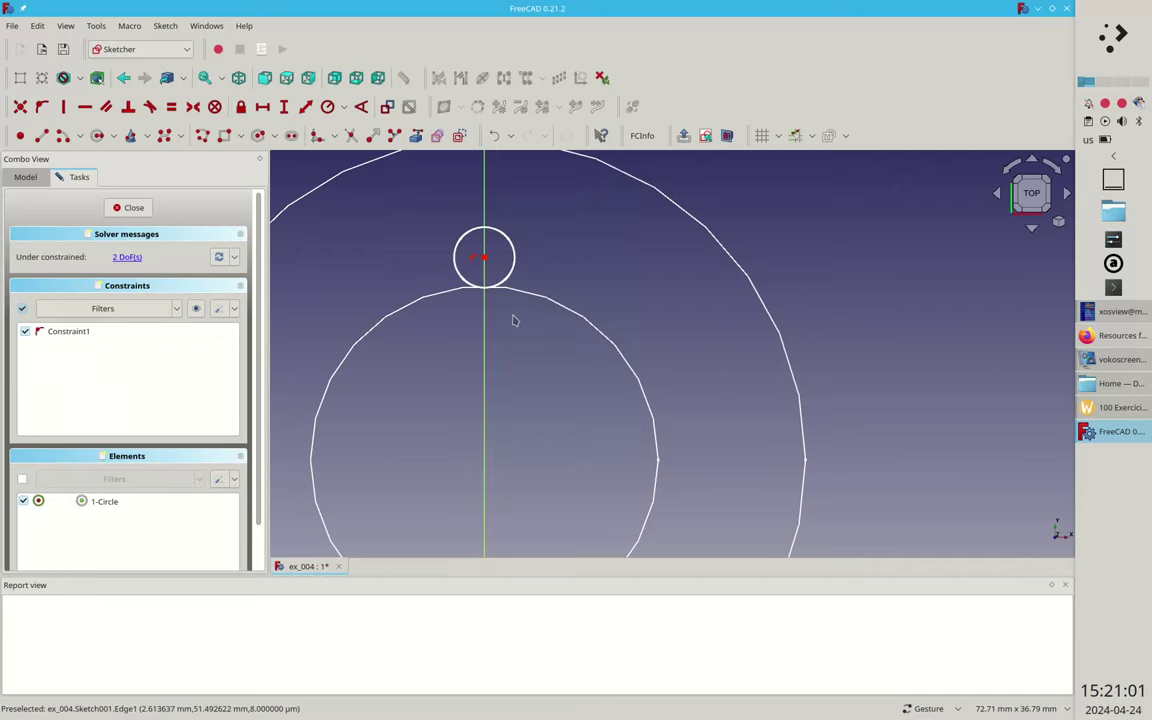
click(485, 258)
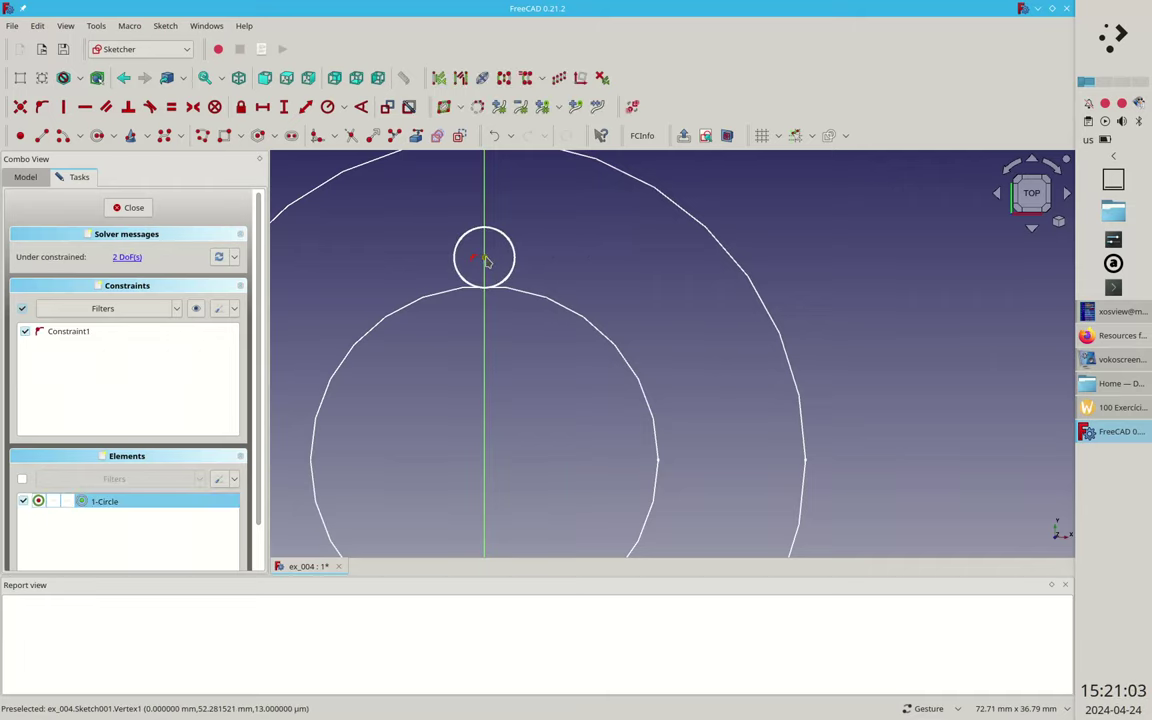
text(i34)
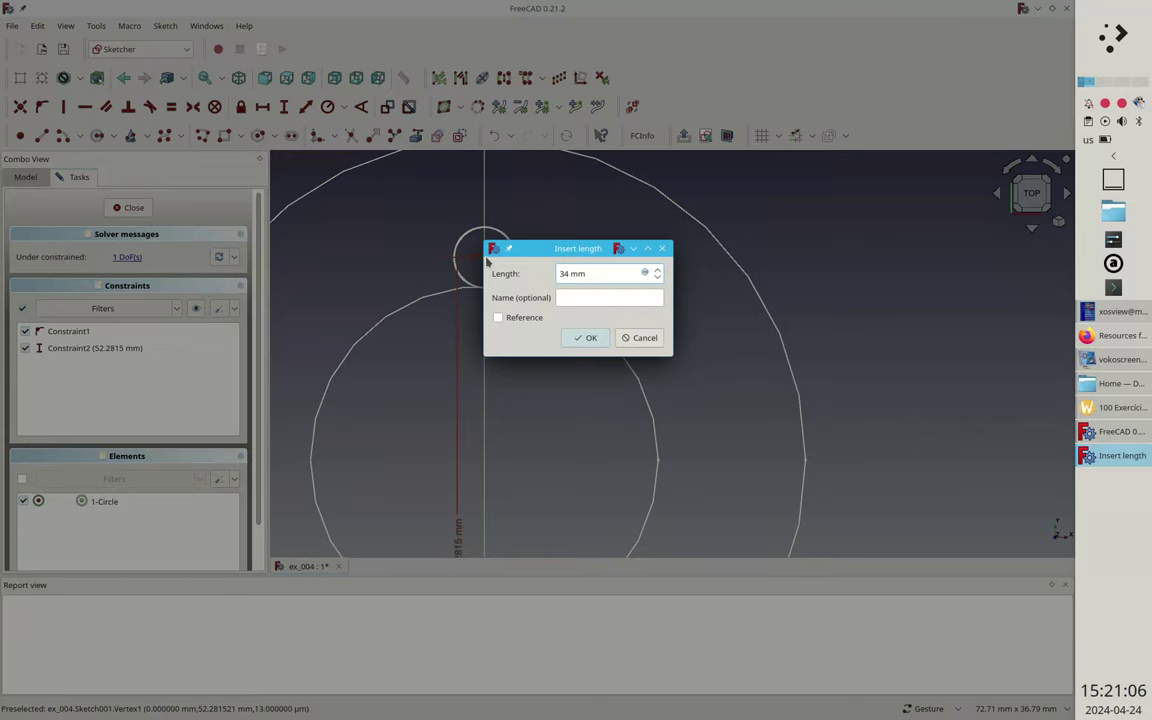
key(Escape)
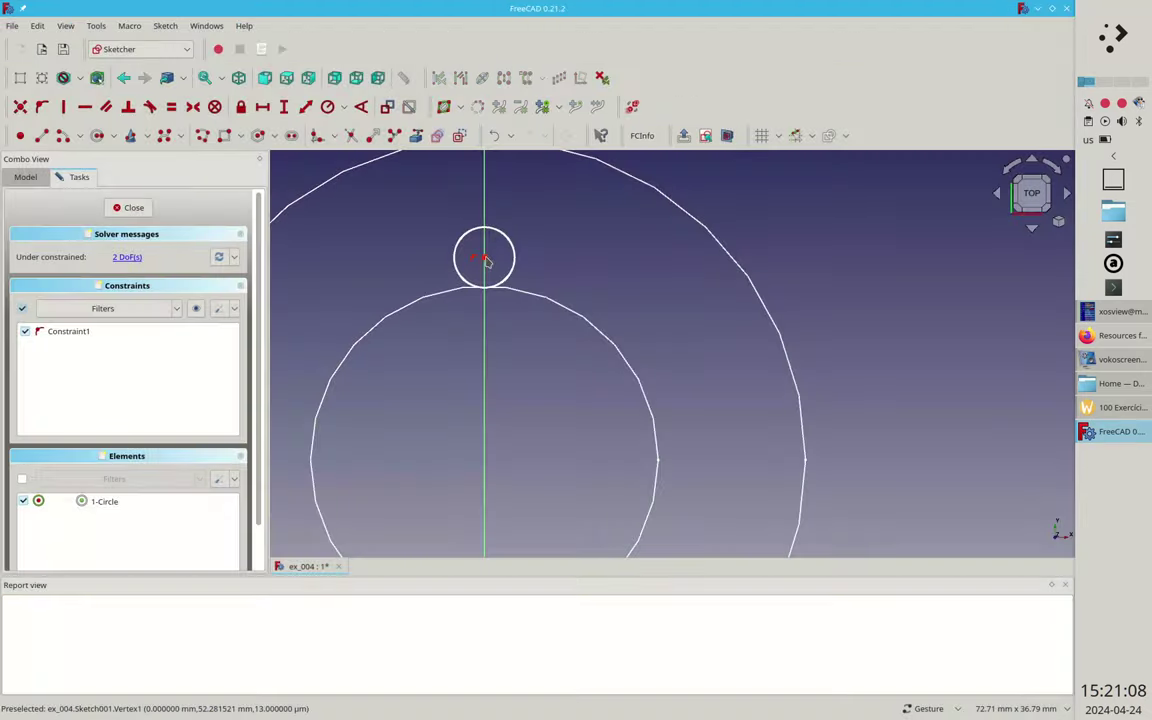
click(553, 305)
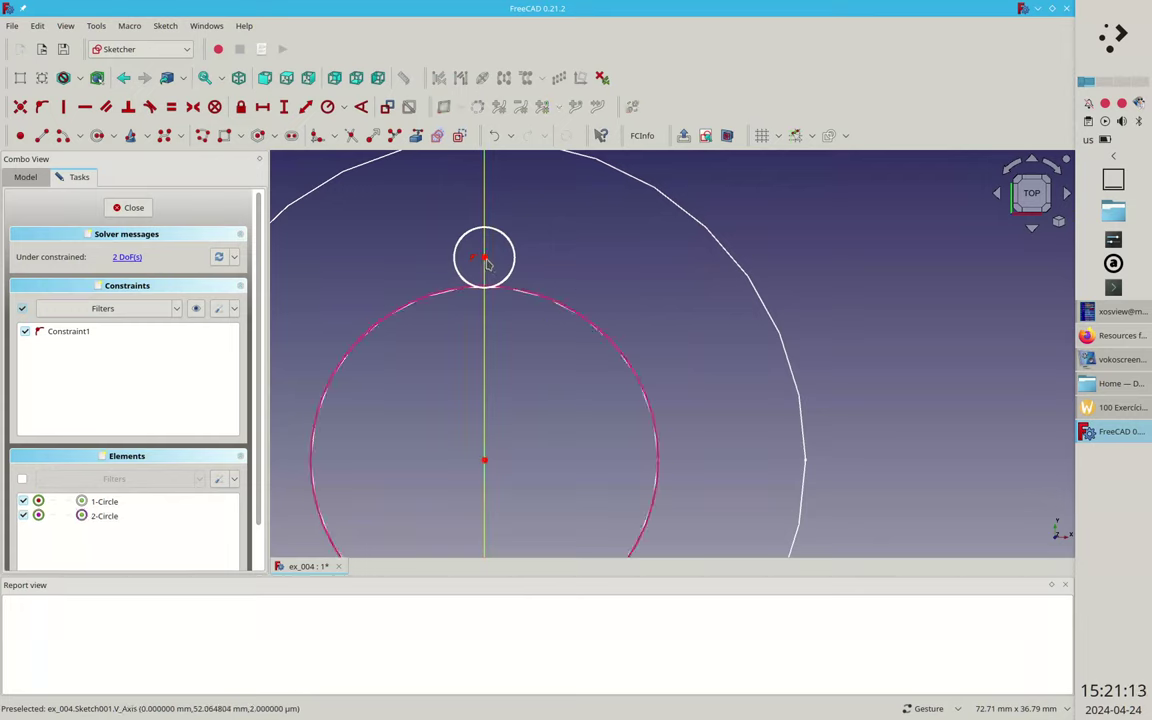
click(535, 297)
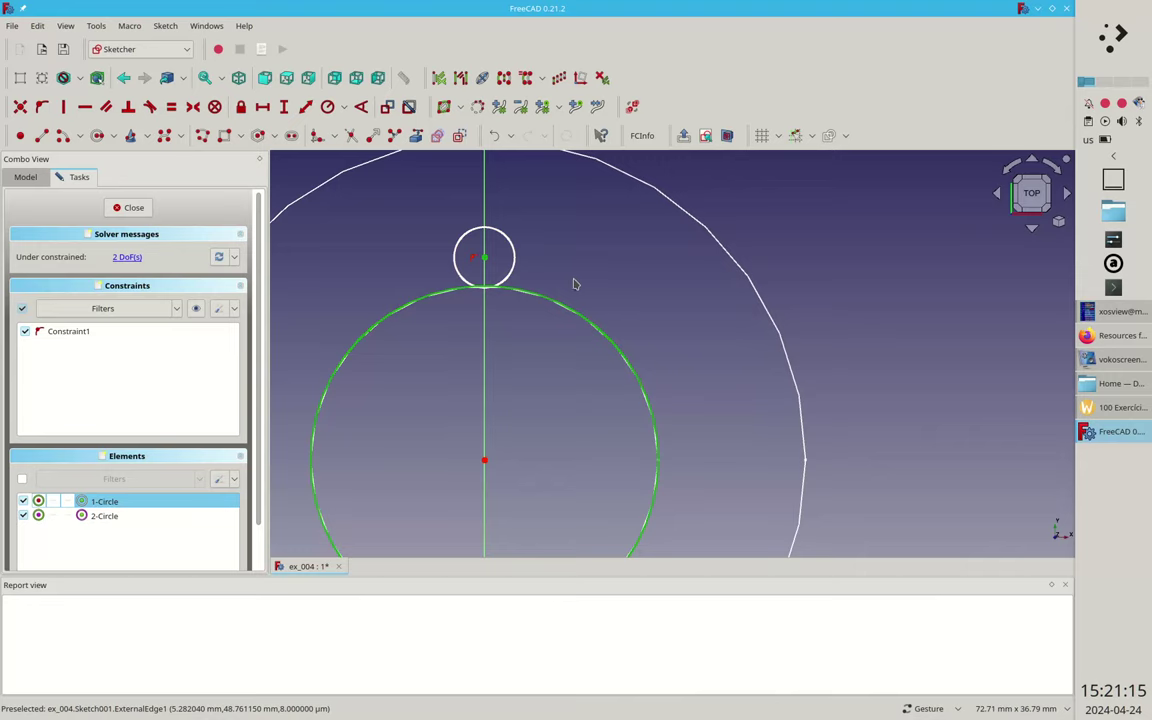
key(o)
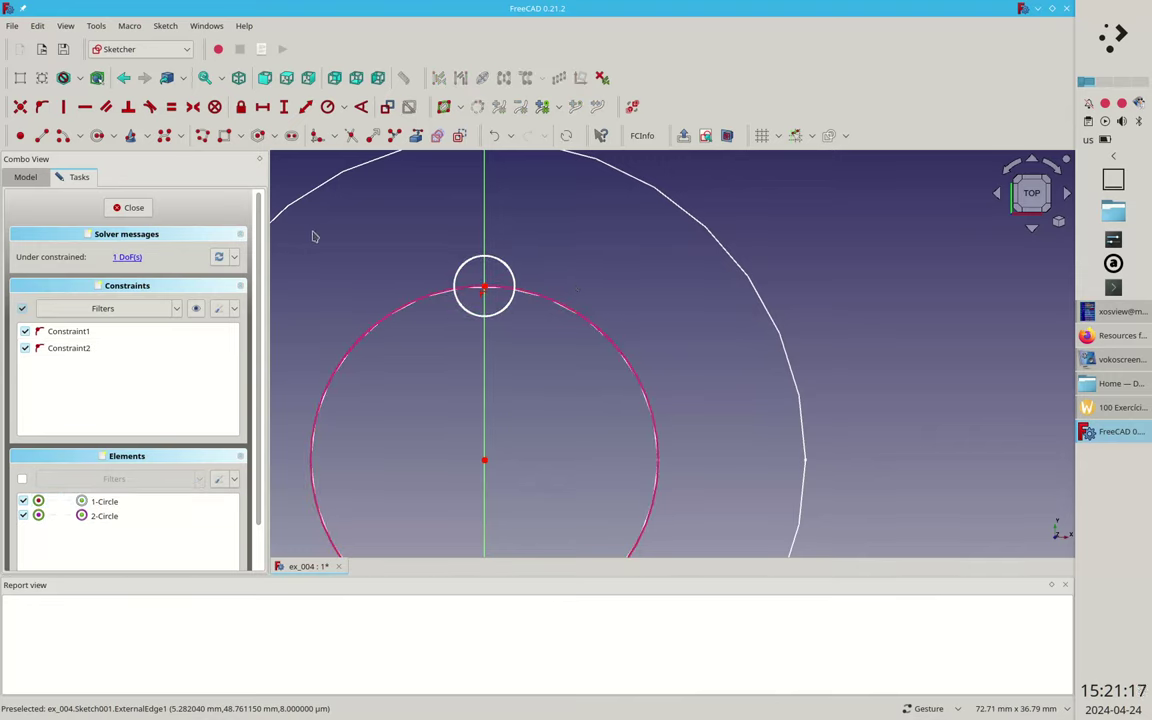
Step: Give the small circle a 3 mm radius and close the sketch
click(330, 107)
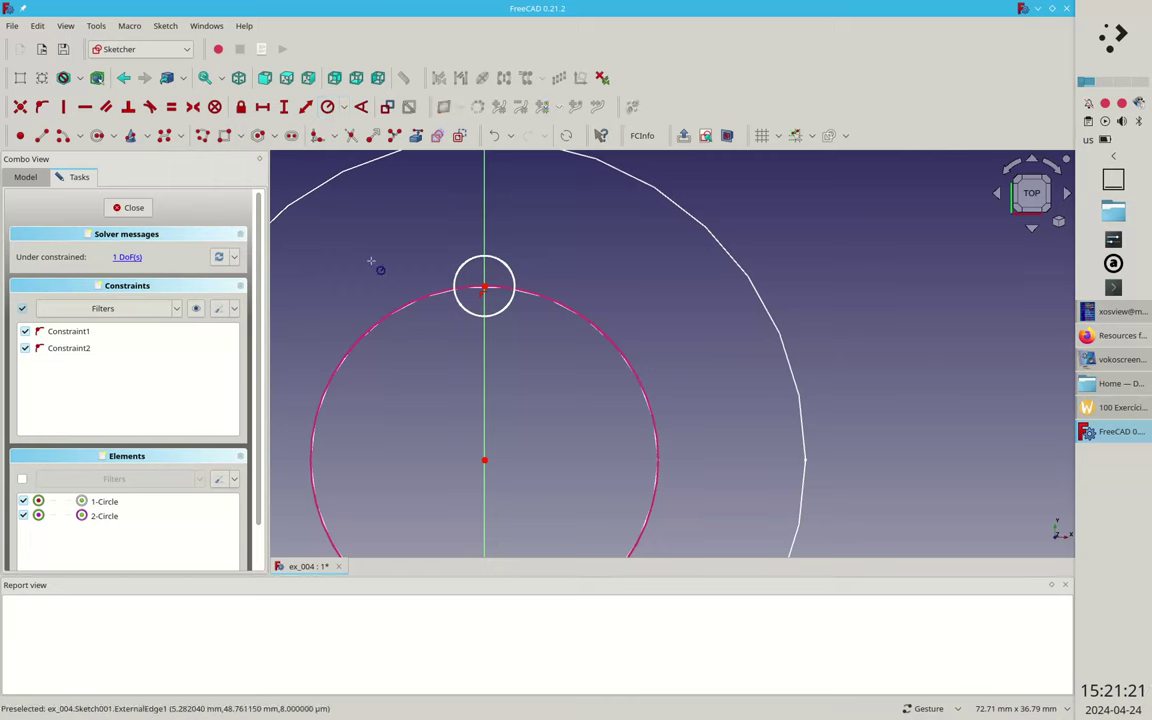
click(512, 272)
text(3)
key(Return)
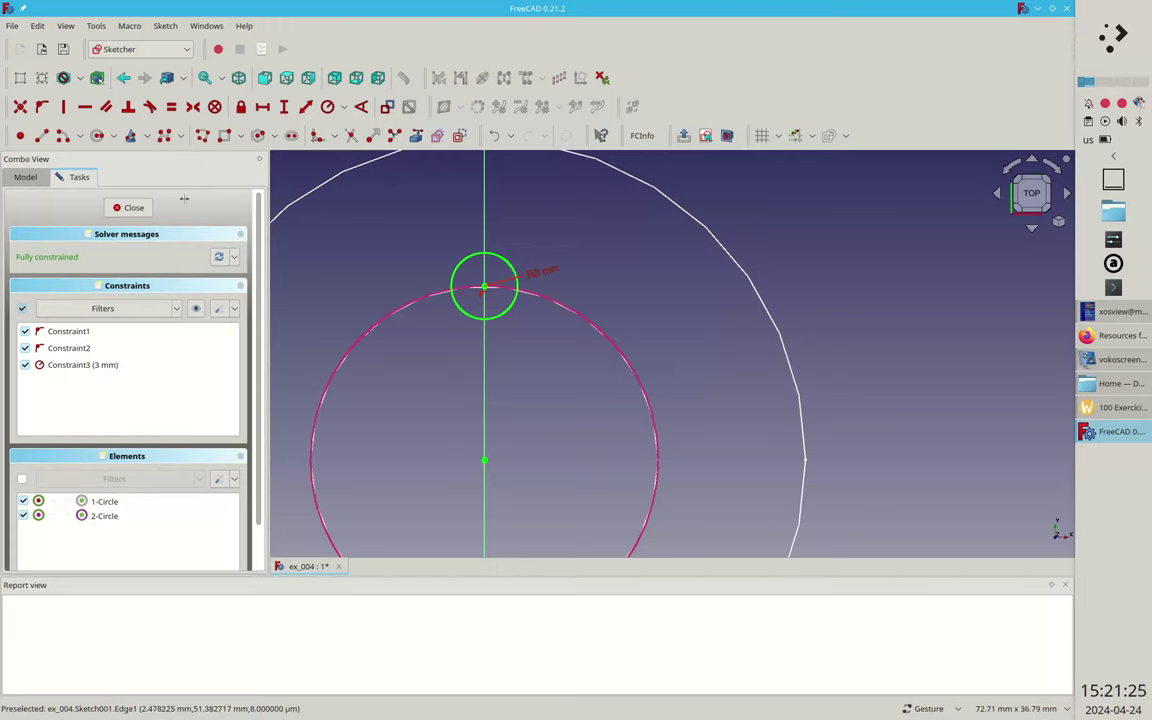
click(133, 207)
Step: Rename Sketch001 to small_circles_top and switch to the Draft workbench
right_click(68, 197)
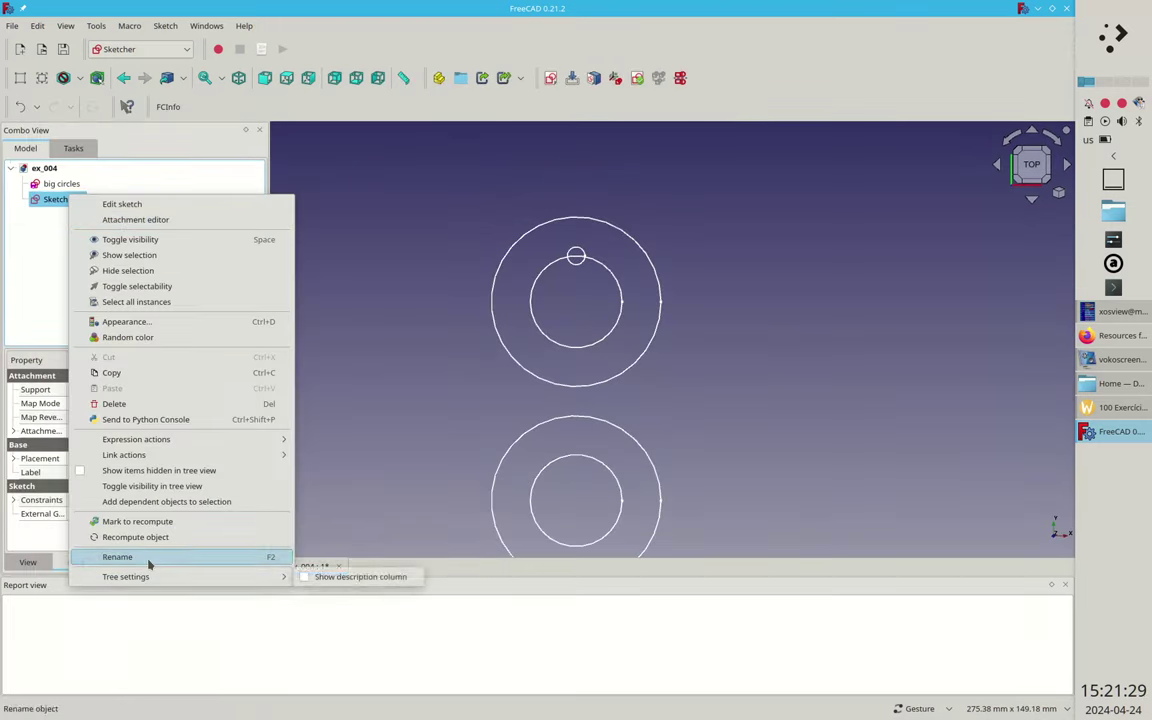
click(118, 557)
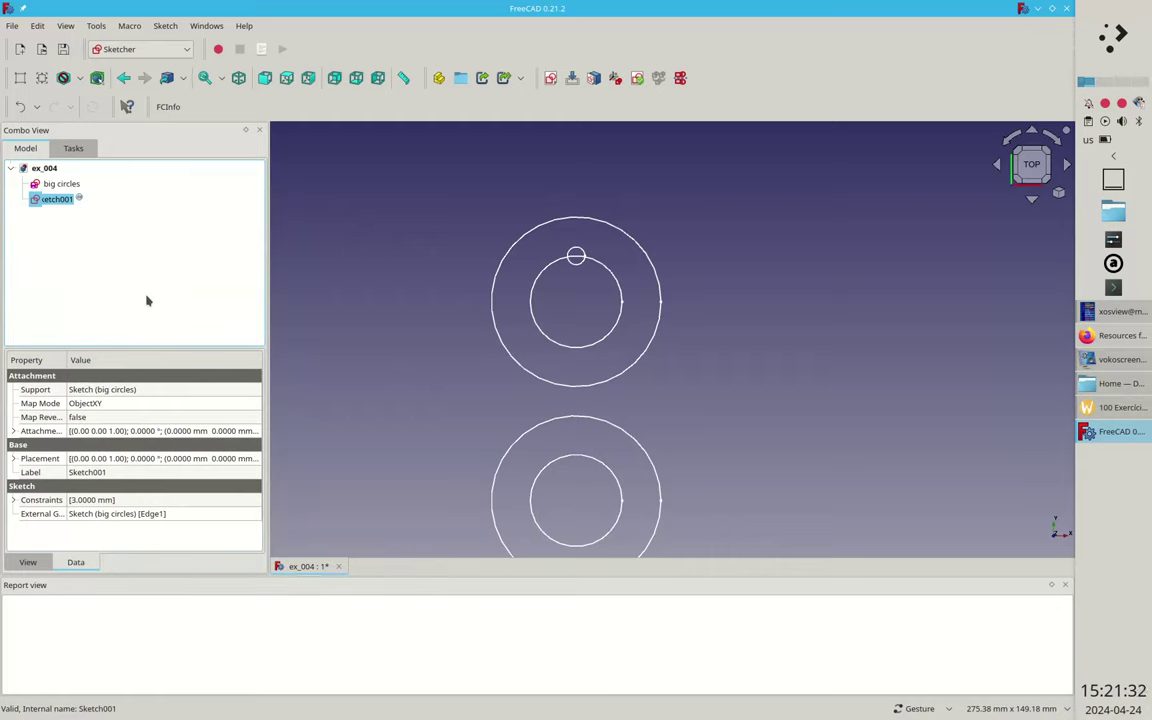
text(sm)
text(all_circles_top)
key(Return)
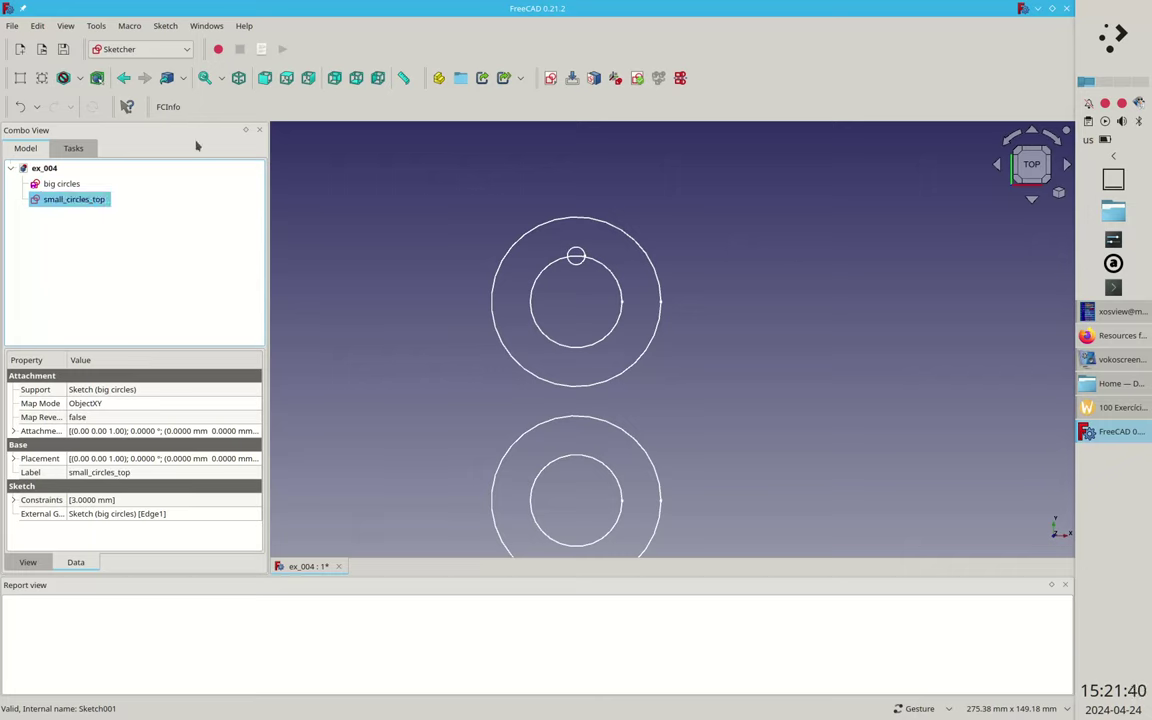
click(150, 49)
click(132, 84)
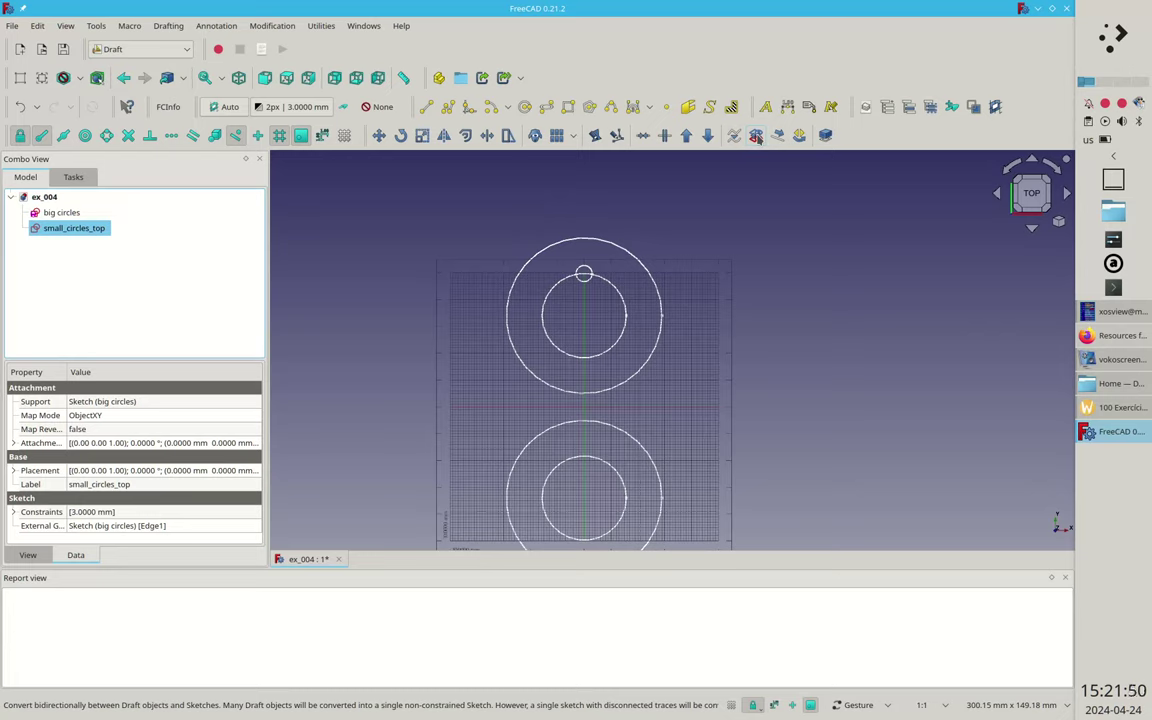
Step: Convert small_circles_top into a Draft Circle object
click(757, 138)
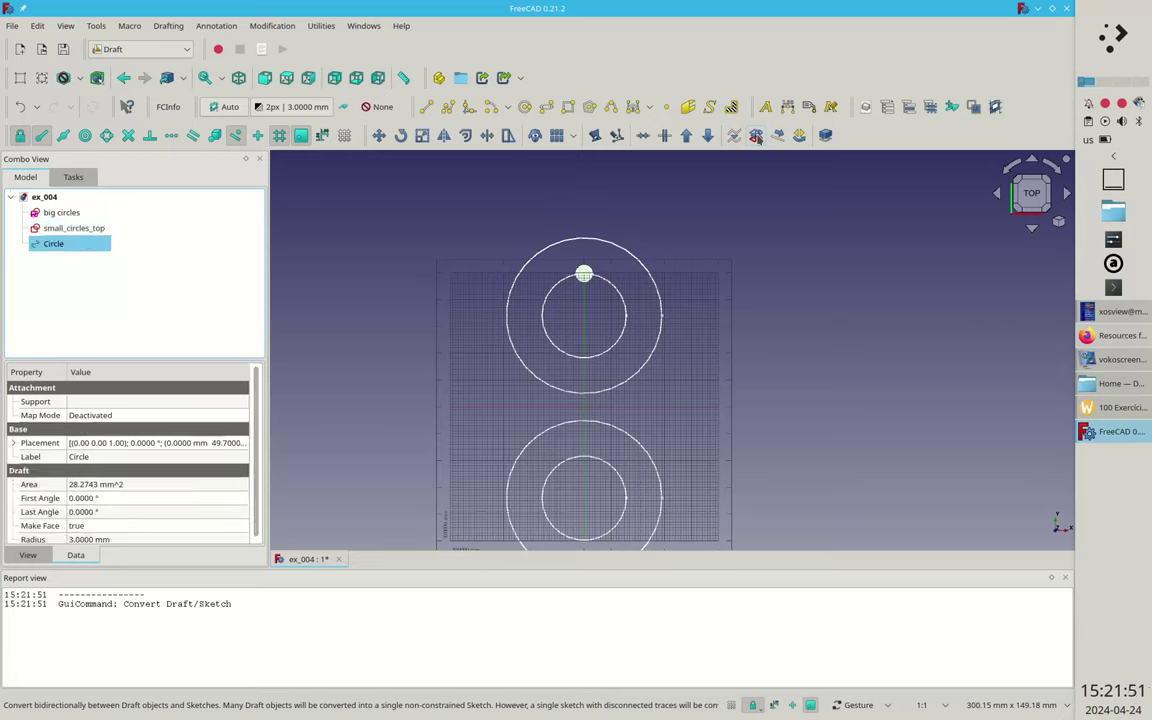
Step: Hide the small_circles_top sketch and select the Draft Circle
click(53, 230)
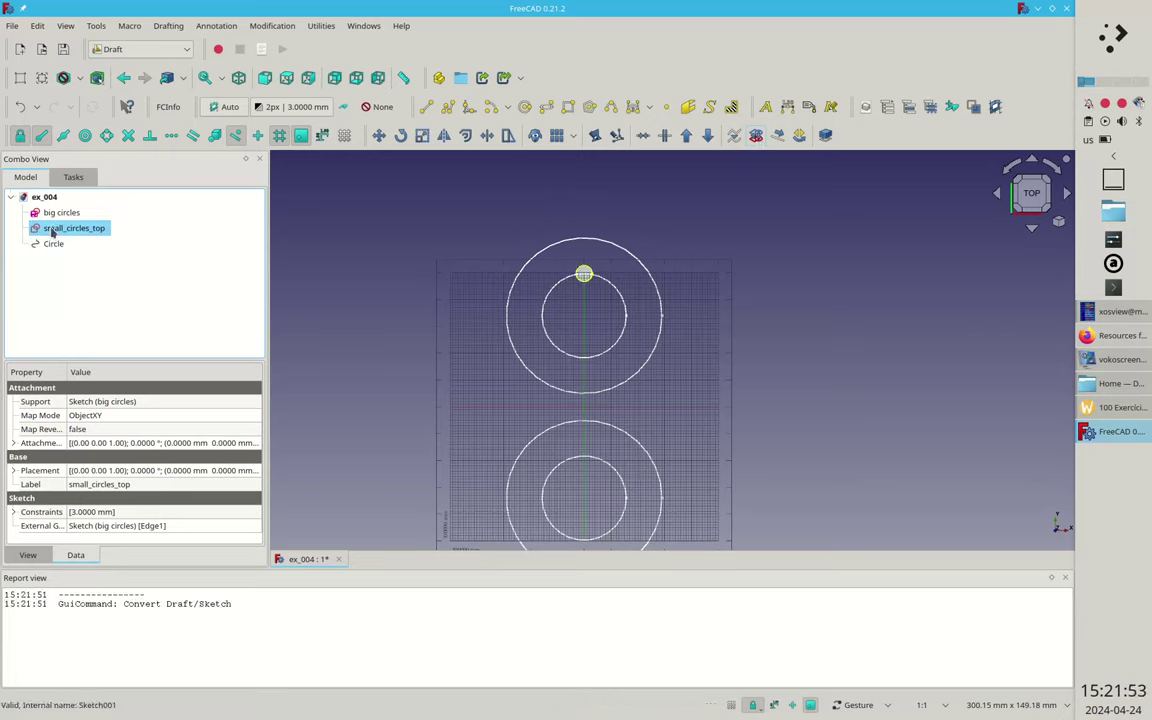
key(space)
click(54, 245)
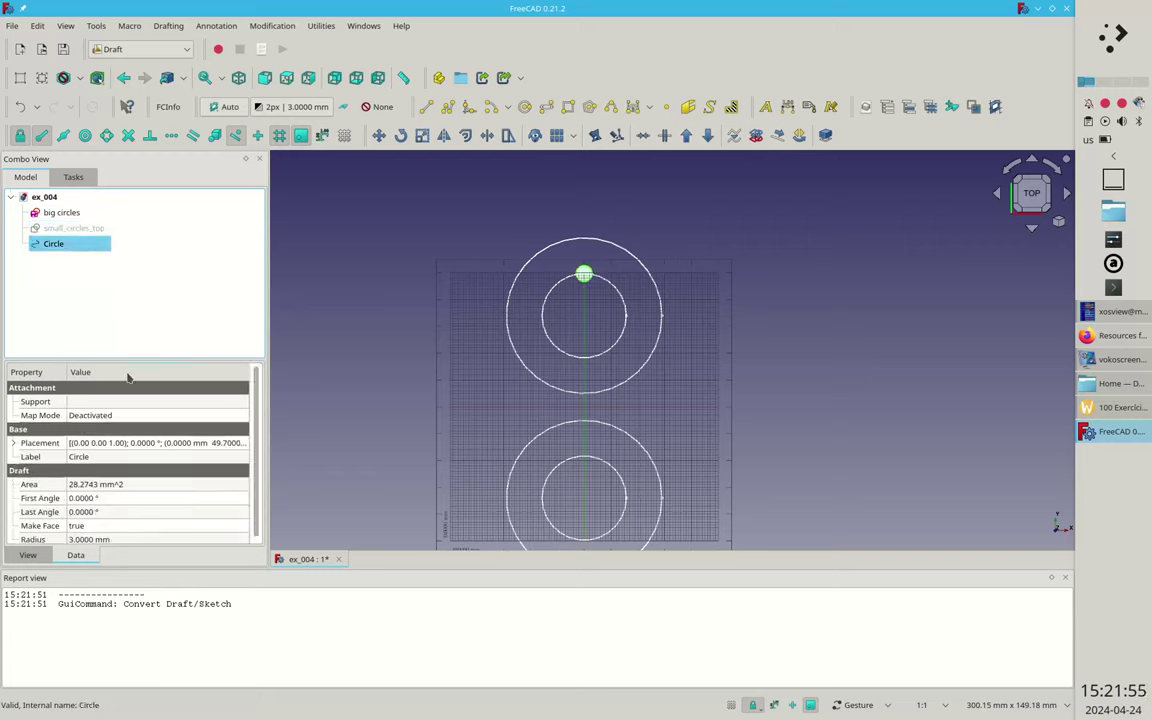
scroll(128, 482, down, 2)
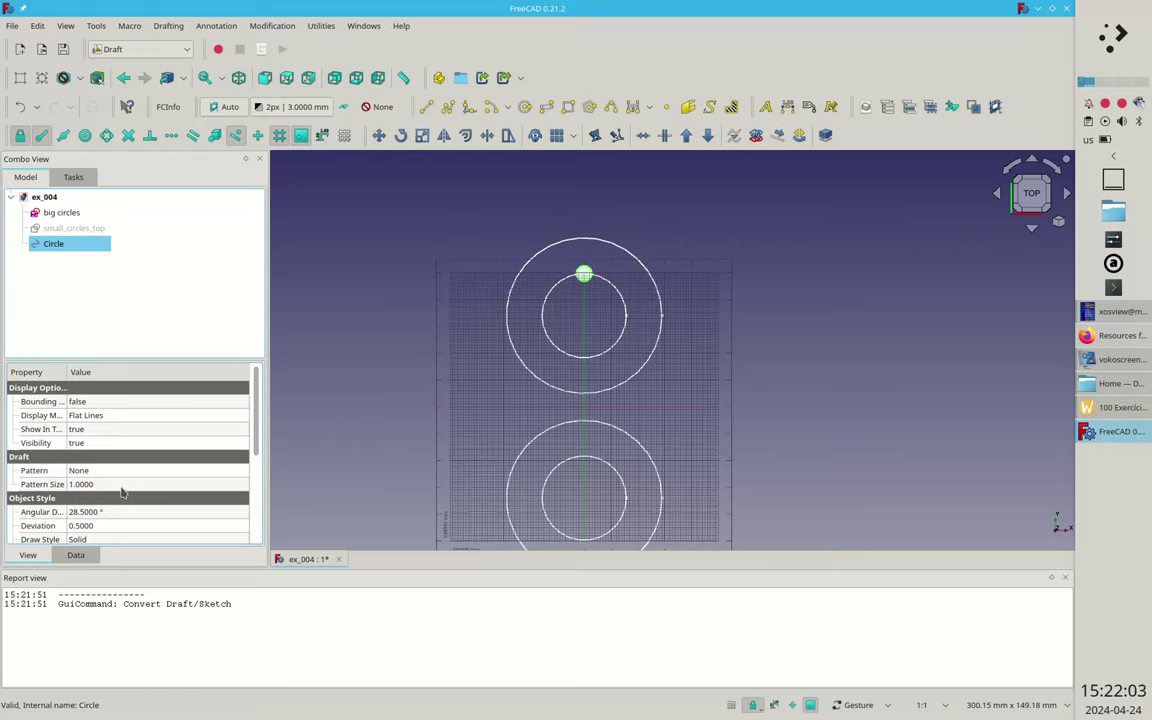
scroll(122, 491, down, 3)
scroll(122, 491, up, 3)
scroll(114, 448, down, 1)
scroll(114, 448, down, 1)
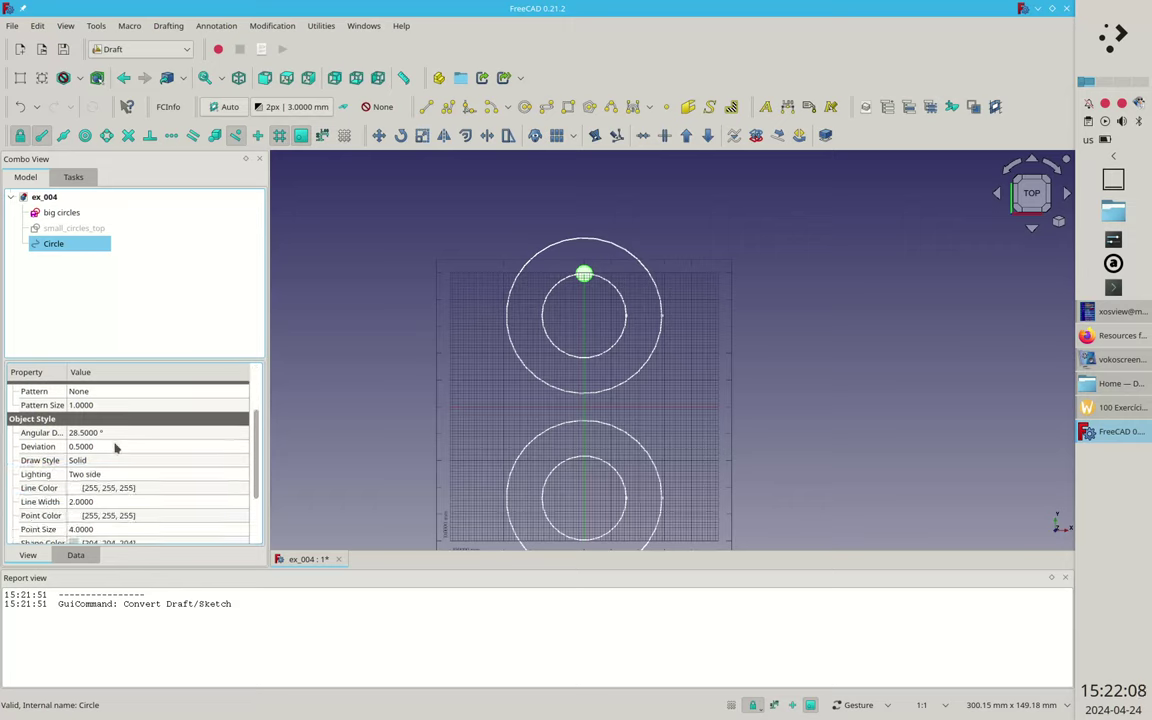
scroll(115, 448, down, 1)
scroll(115, 448, down, 1)
Step: Set the Circle's Make Face property to false and recompute the document
click(75, 555)
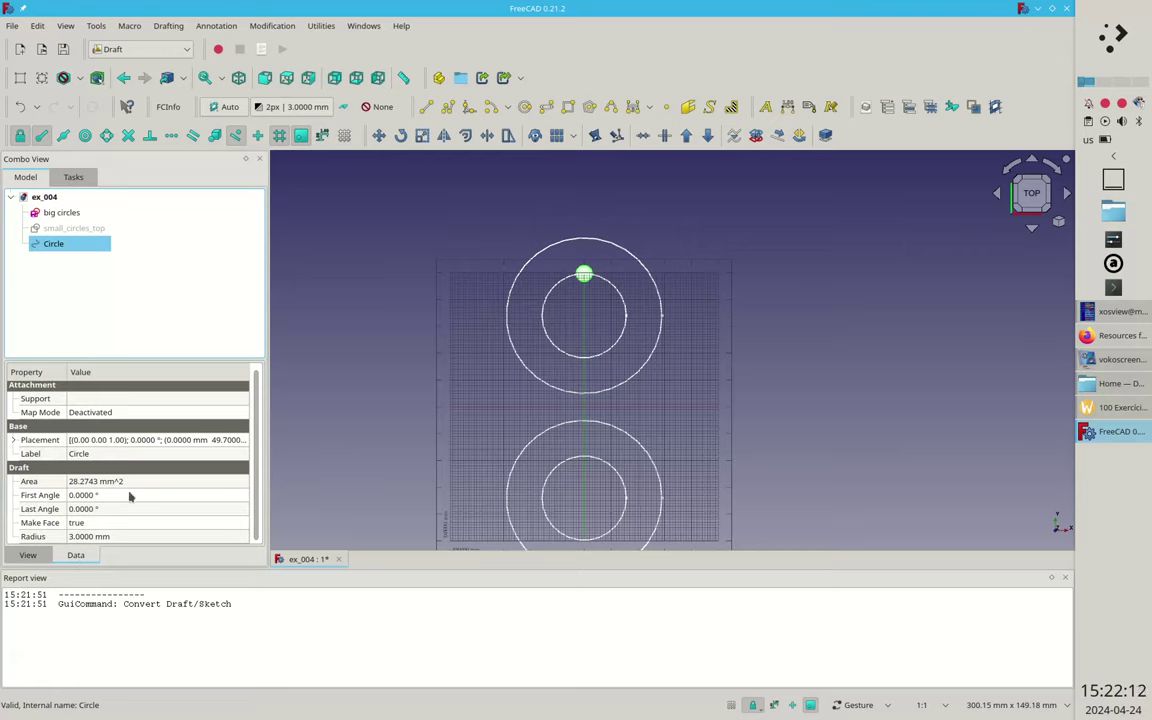
click(112, 523)
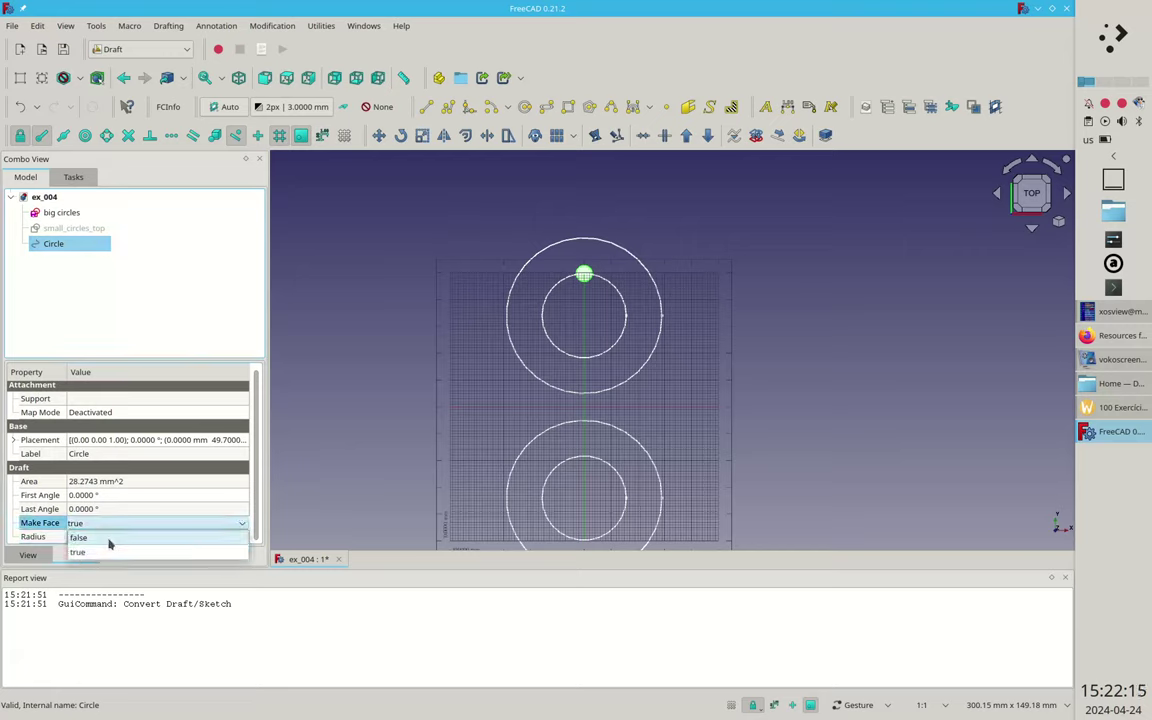
click(110, 538)
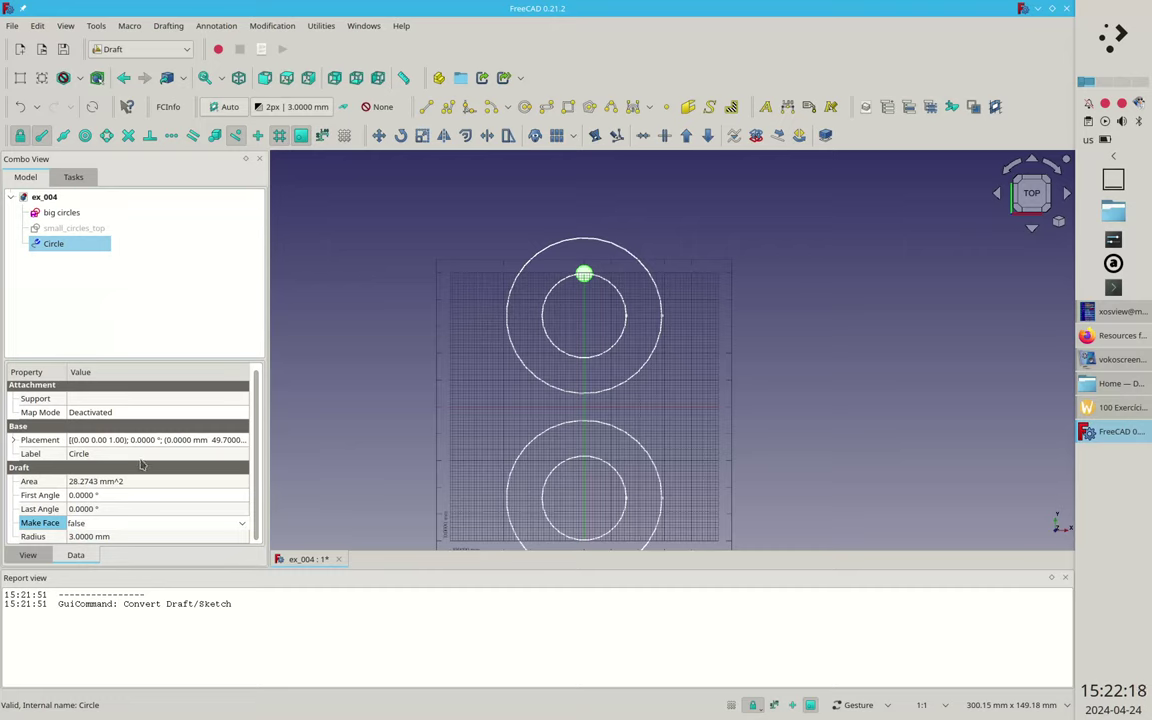
click(93, 106)
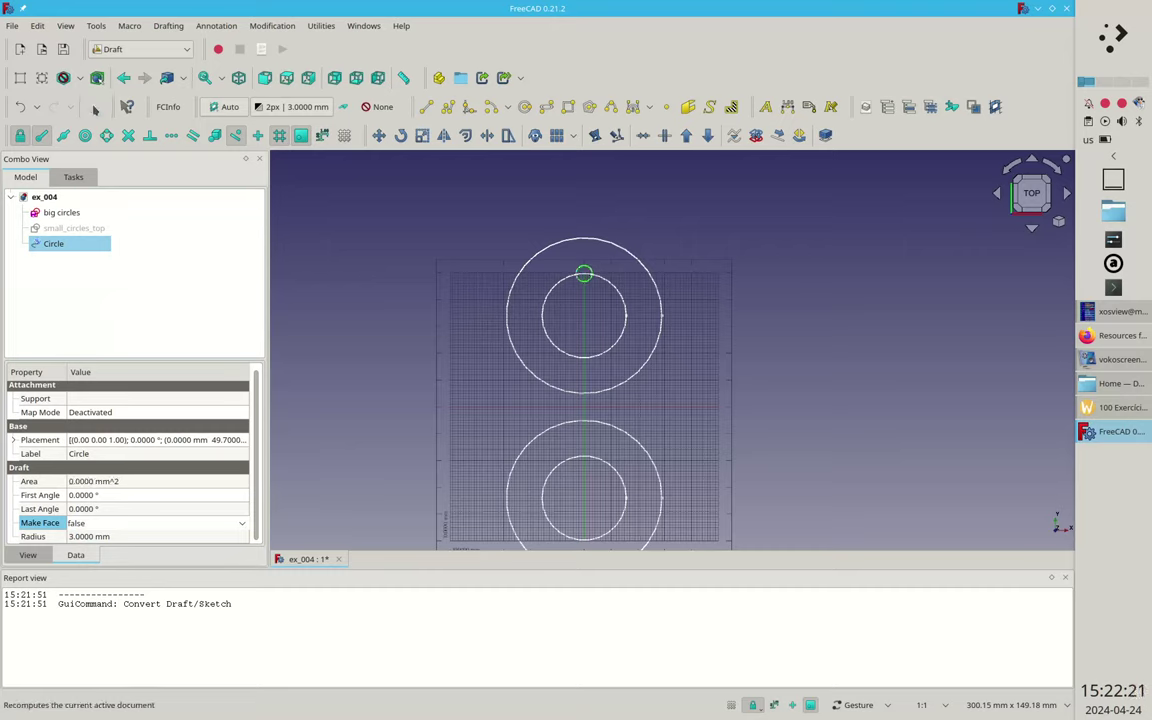
Step: Create a 6-element, 360° polar array of the circle centred at X 0, Y 34 mm
click(573, 140)
click(587, 174)
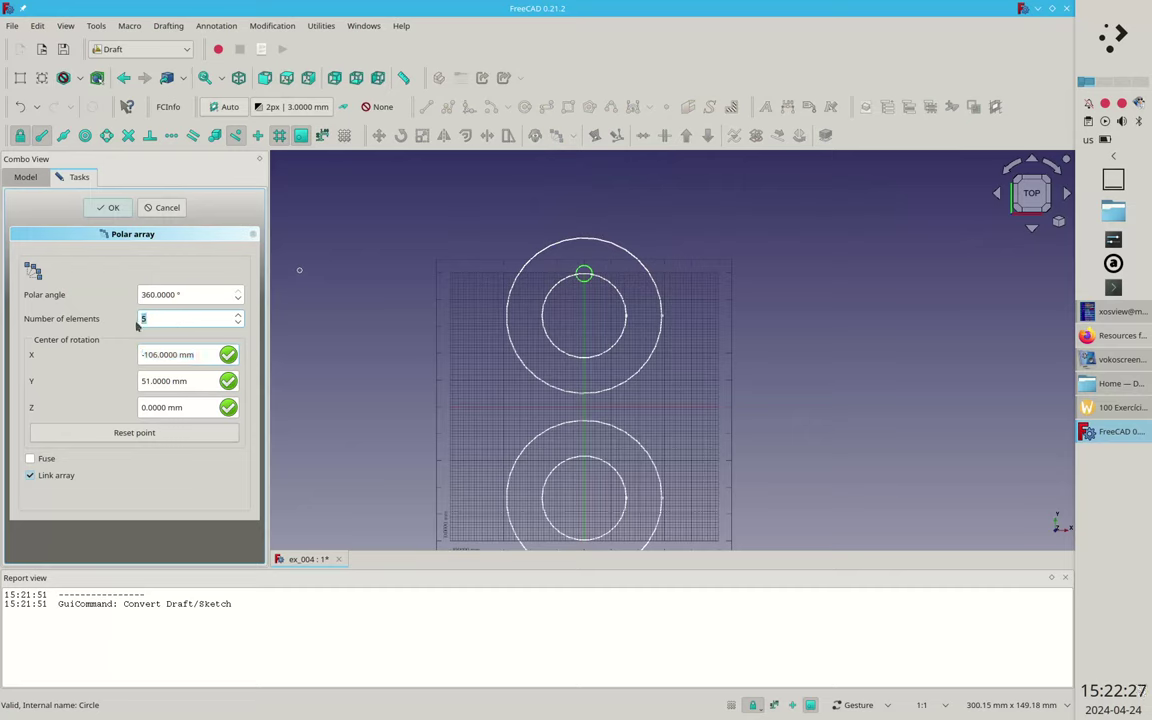
key(Tab)
text(0)
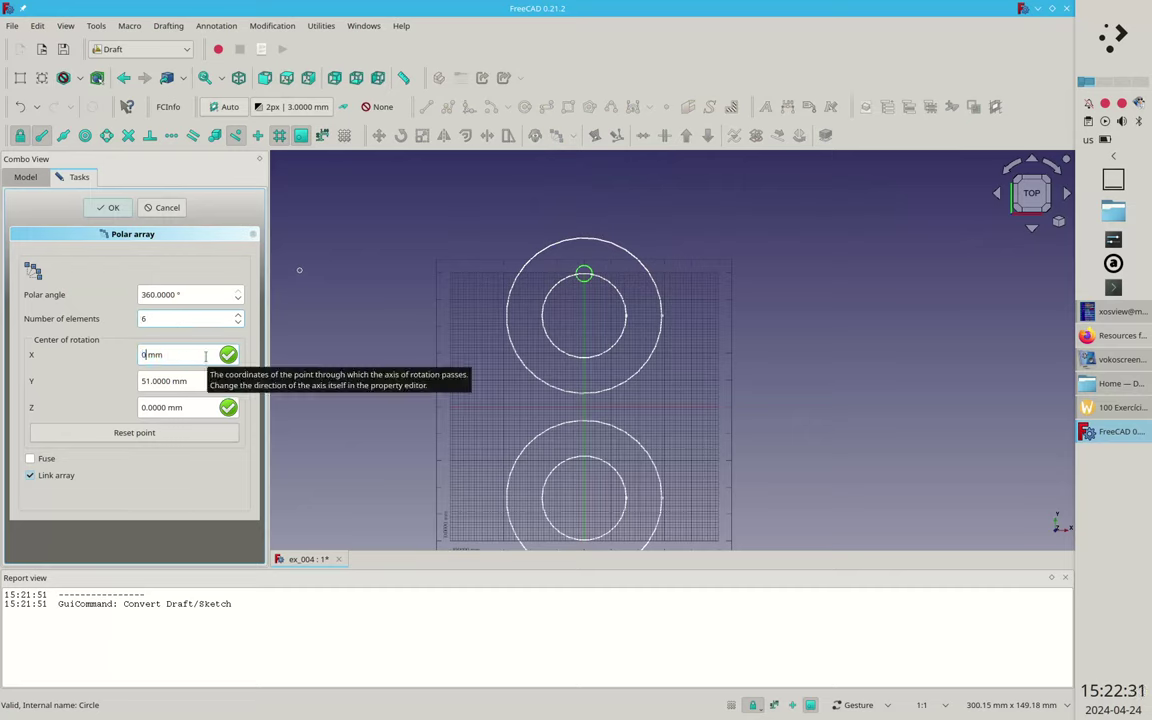
key(Tab)
text(34)
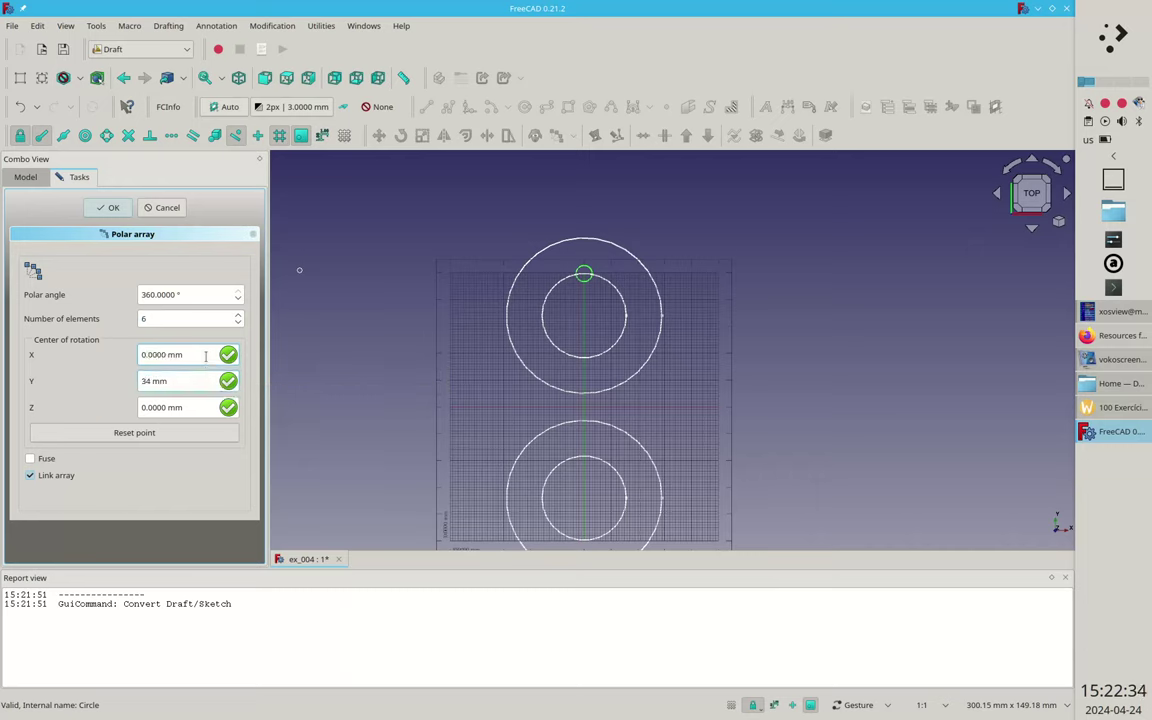
key(Return)
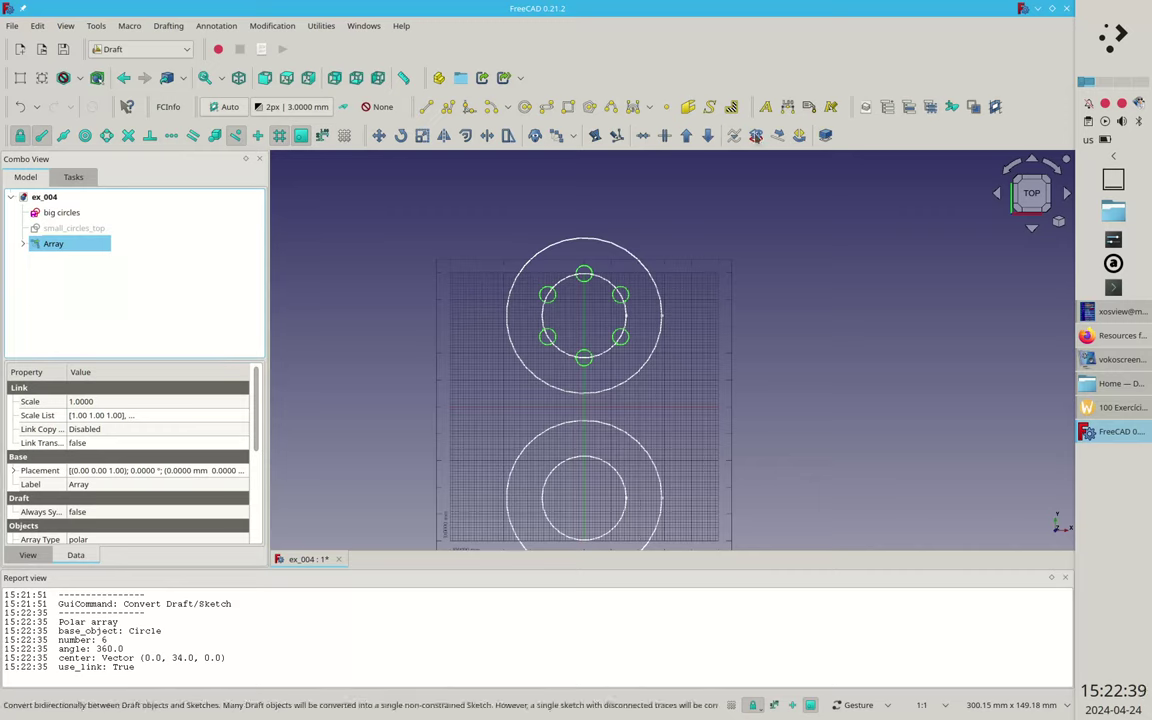
Step: Turn the array into Sketch002 and rename the two new groups to sketches and Drafts
click(756, 136)
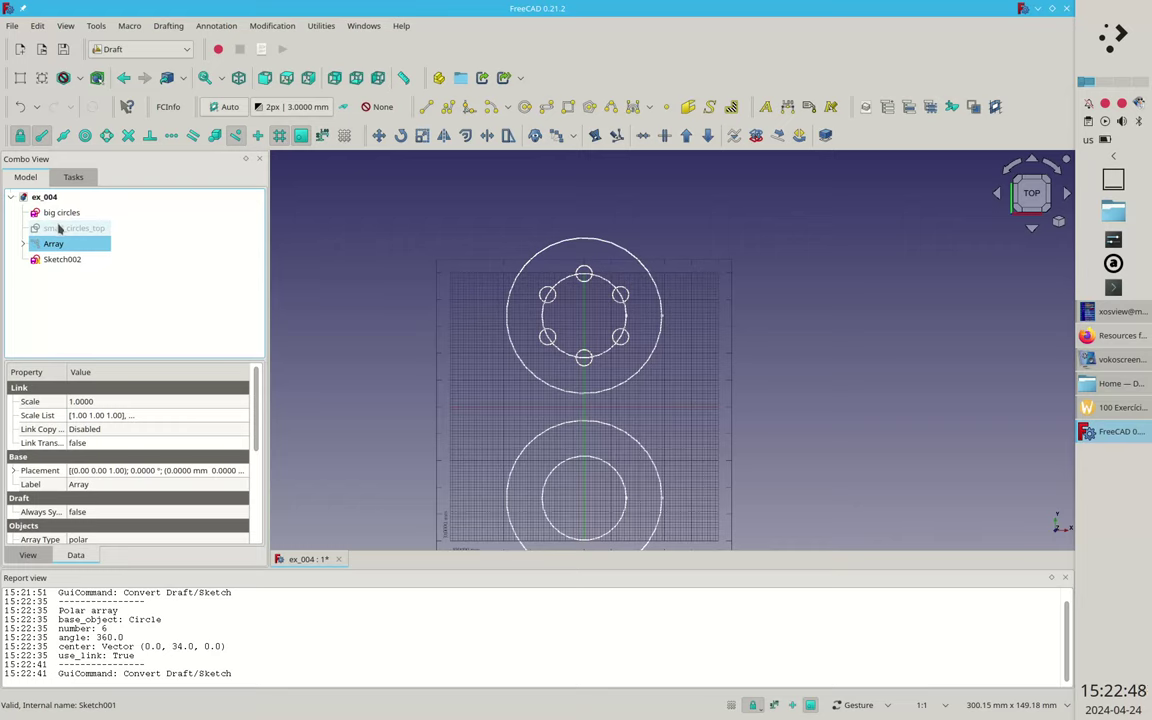
click(65, 275)
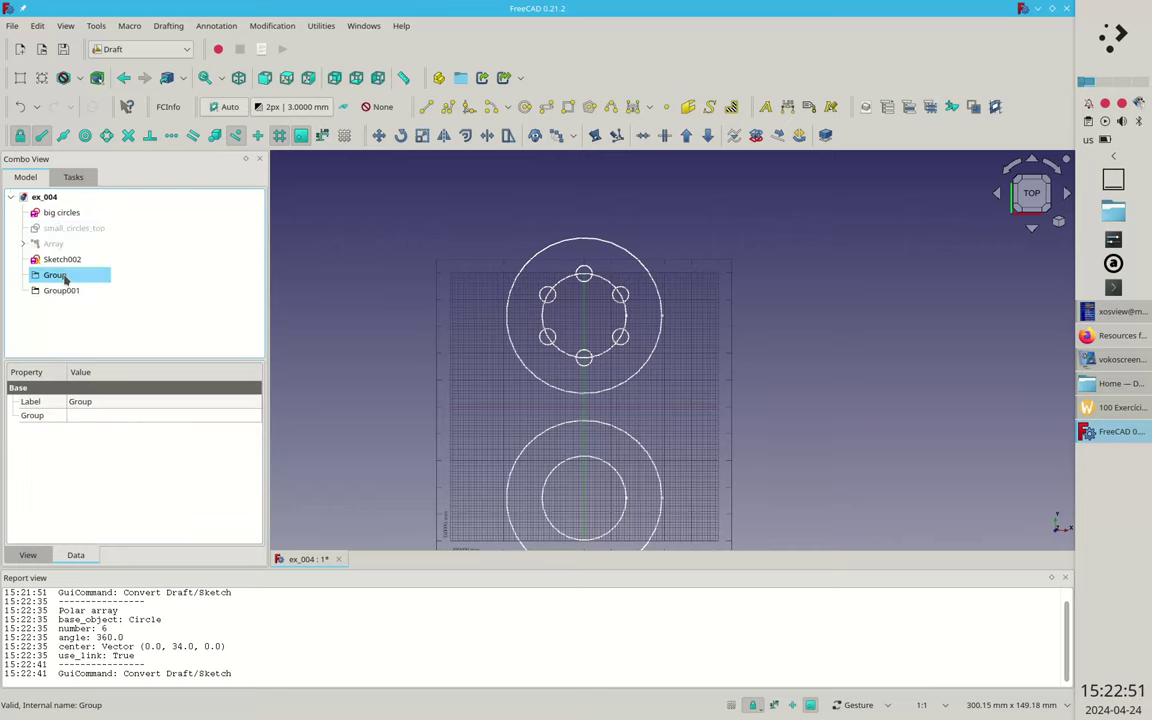
click(65, 277)
text(sketches)
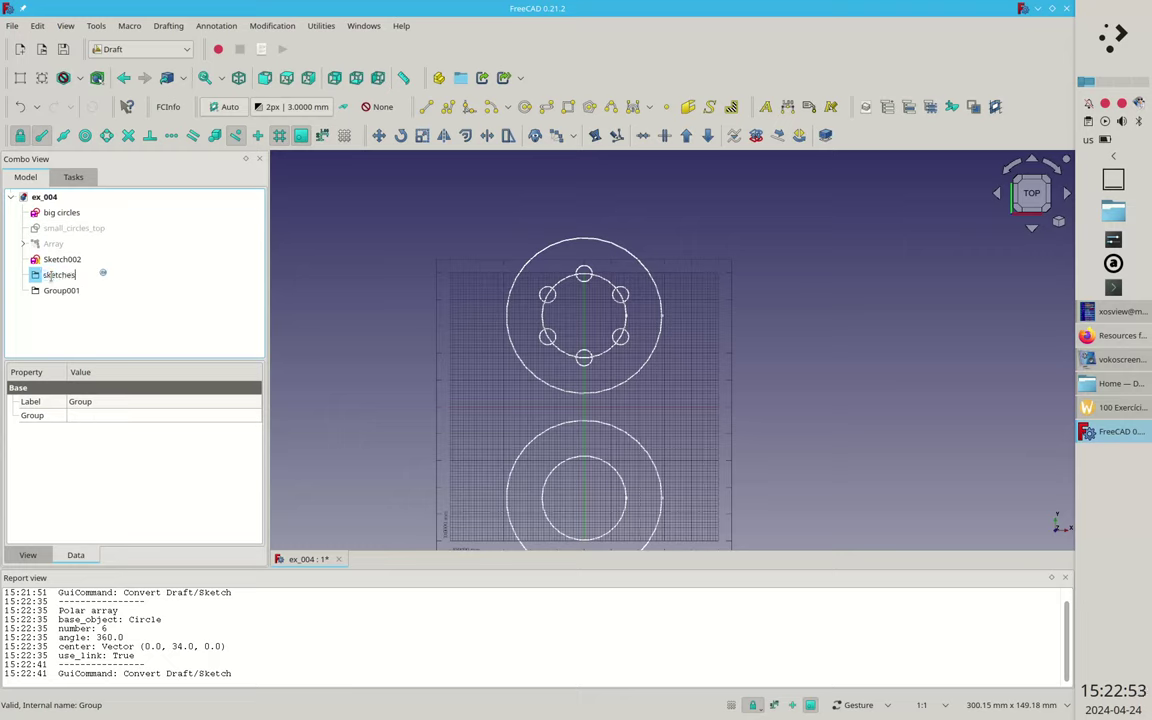
key(Return)
key(Down)
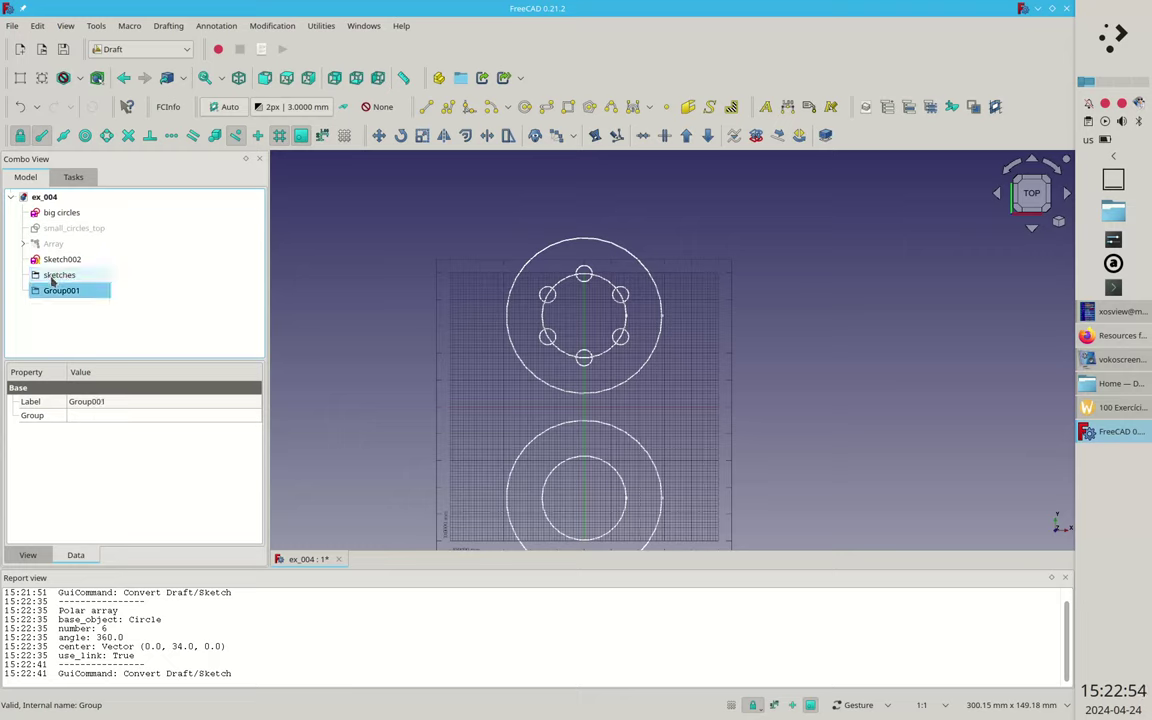
key(F2)
text(Draf)
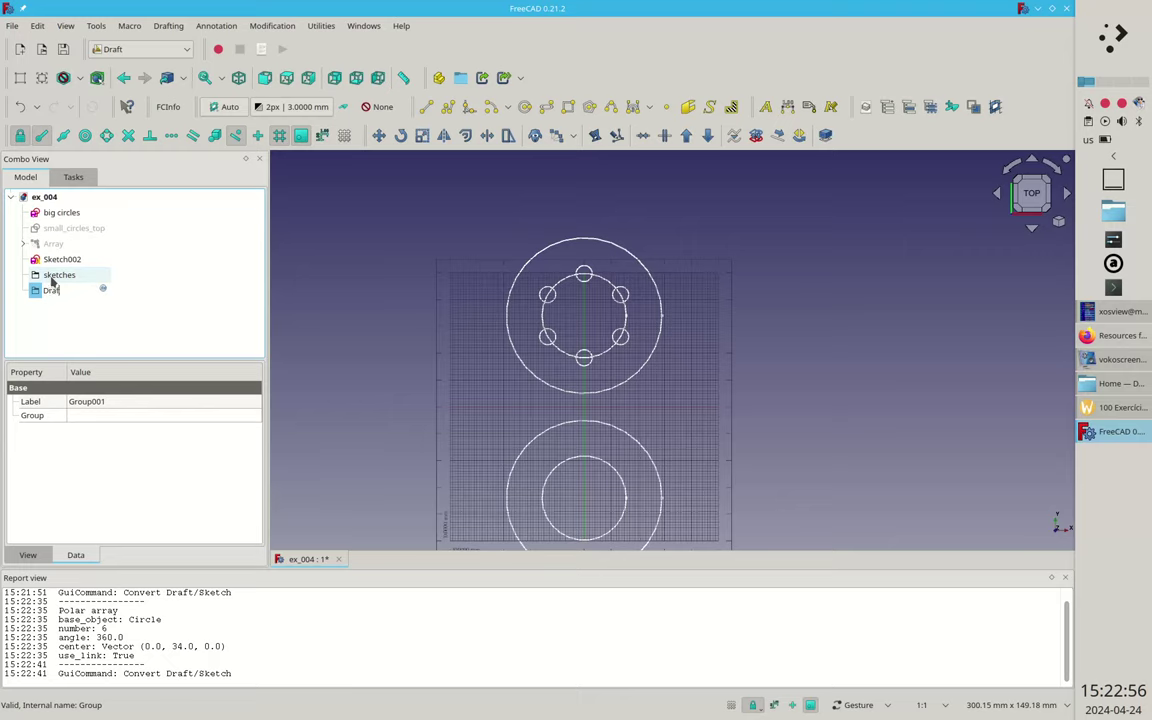
text(ts)
key(Return)
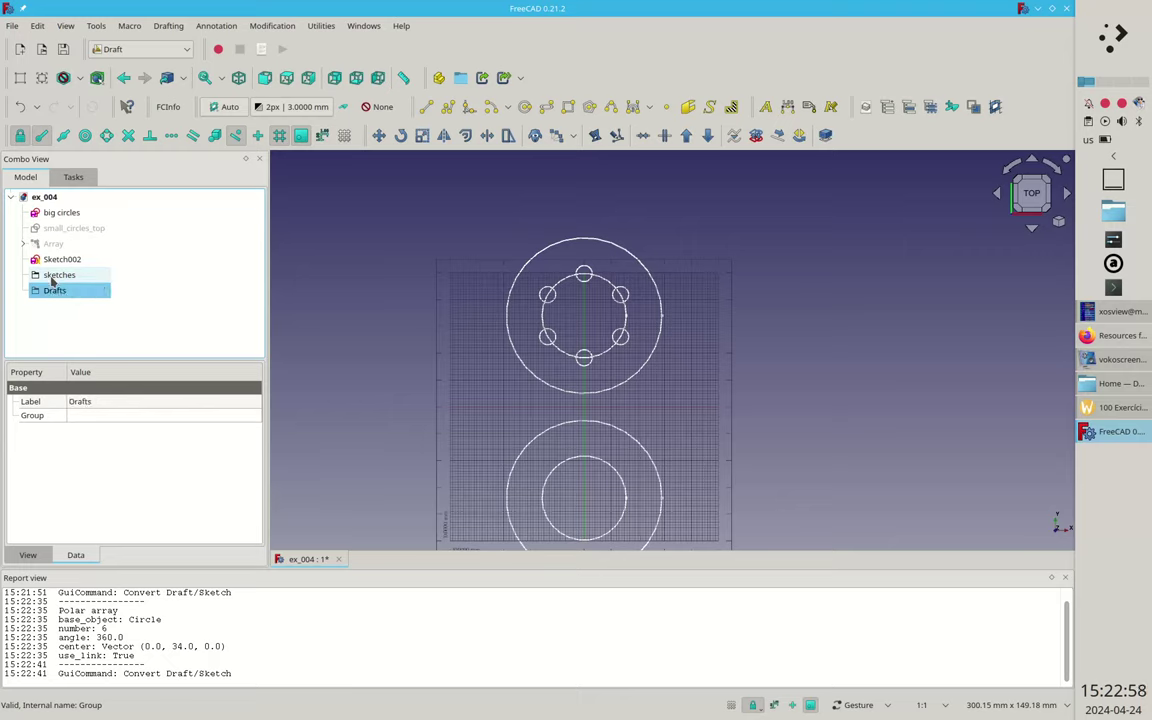
Step: Move Sketch002 and big circles into sketches, and small_circles_top and Array into Drafts
click(70, 259)
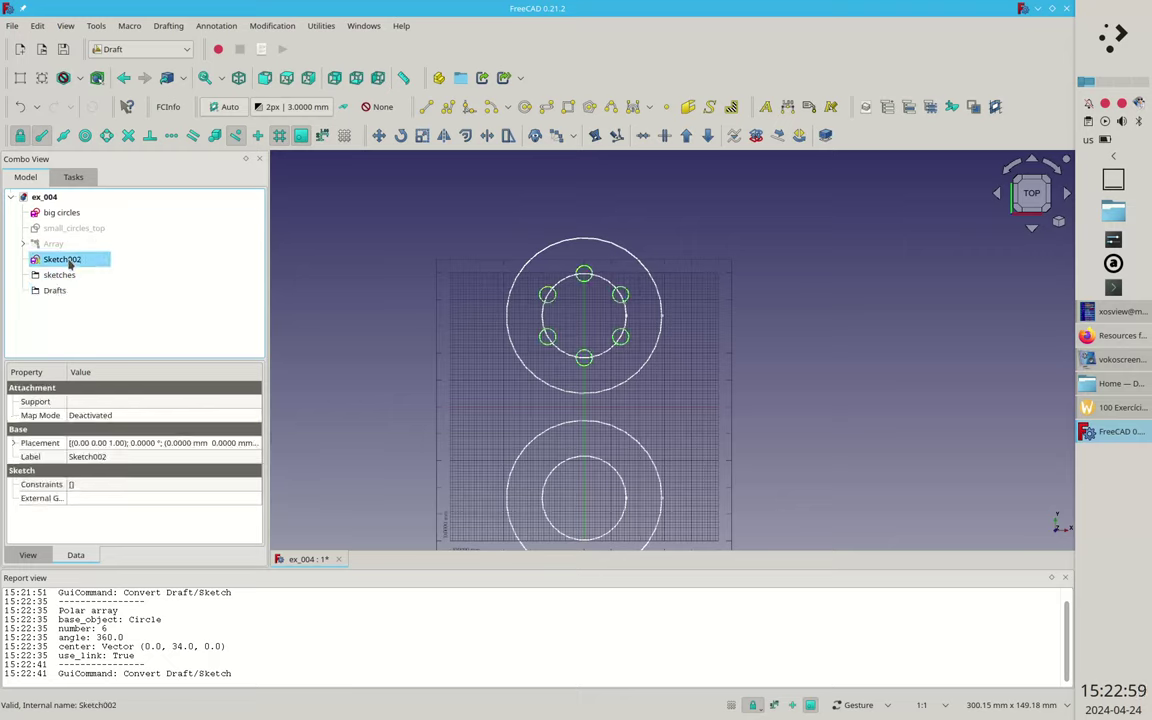
ctrl+click(65, 213)
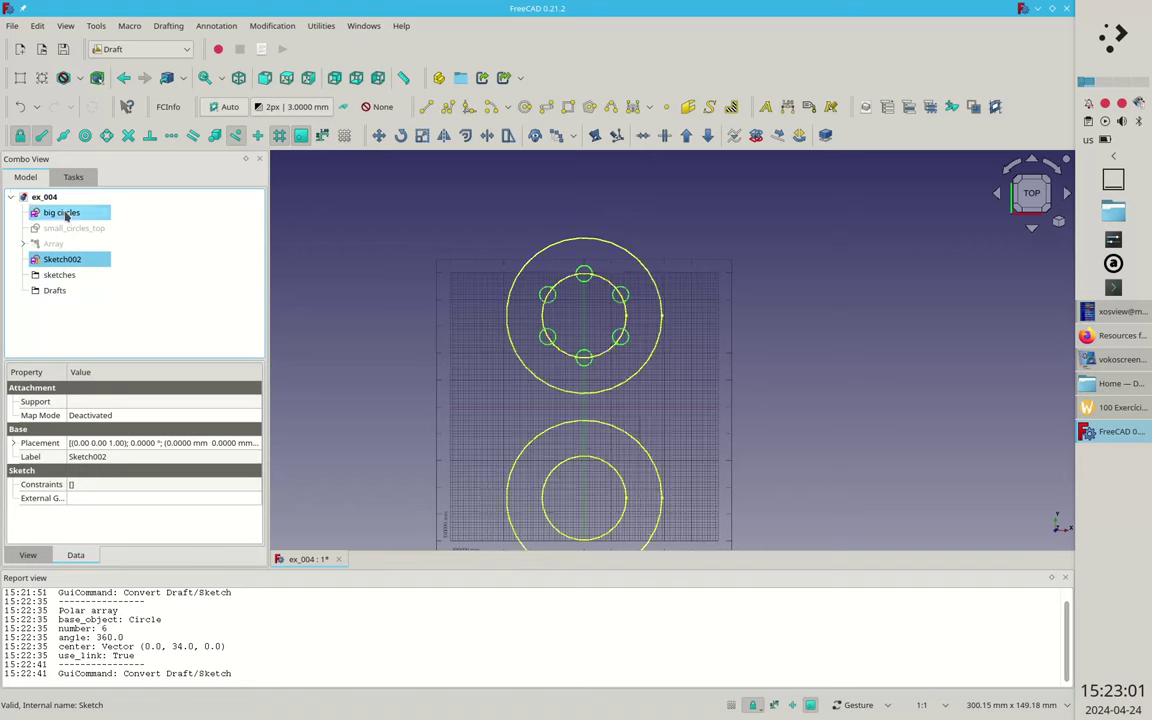
drag(65, 213, 59, 274)
click(60, 214)
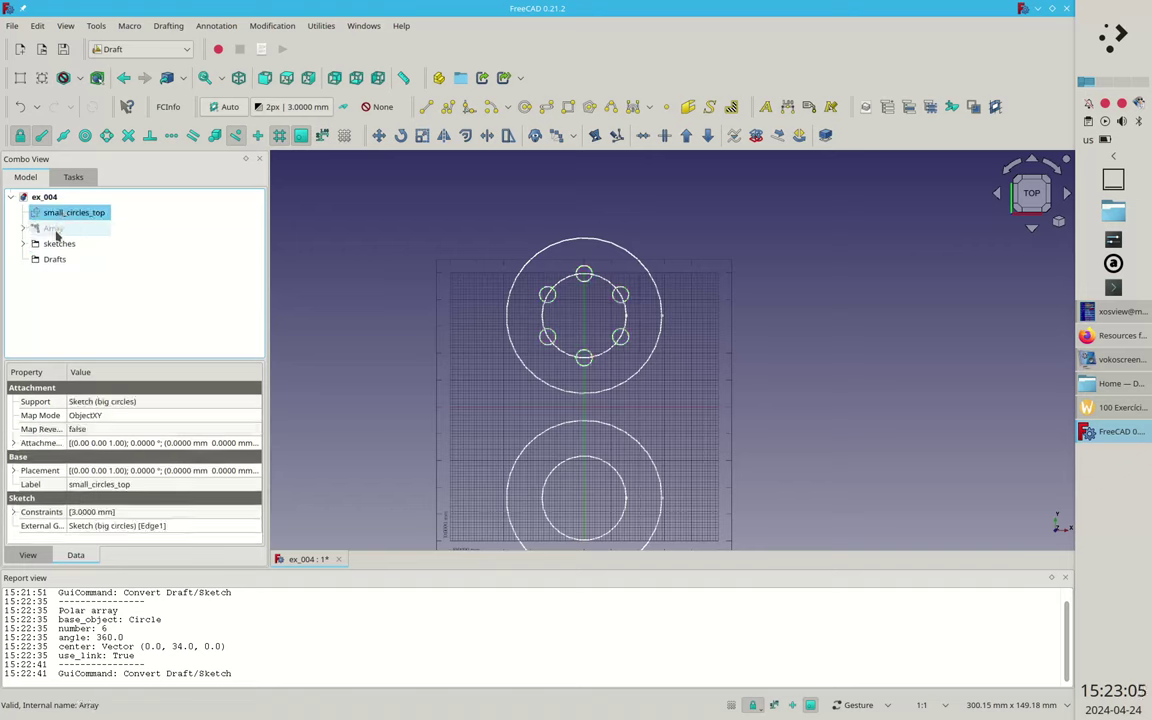
ctrl+click(55, 229)
drag(55, 229, 54, 262)
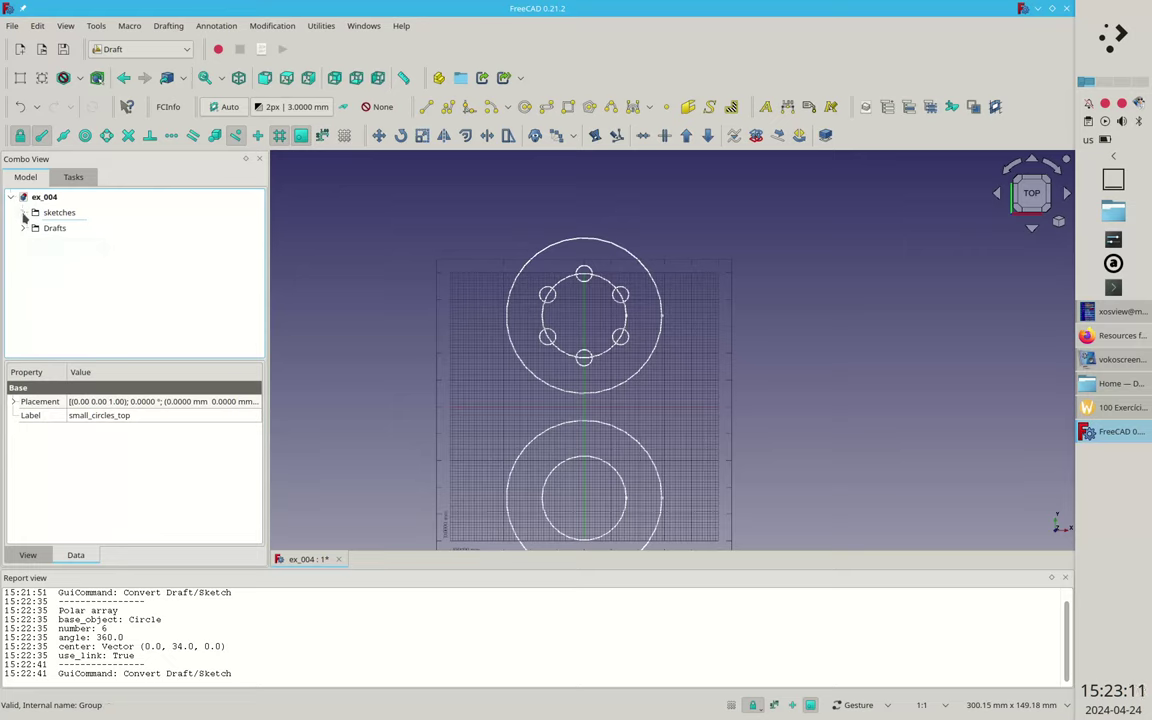
click(23, 214)
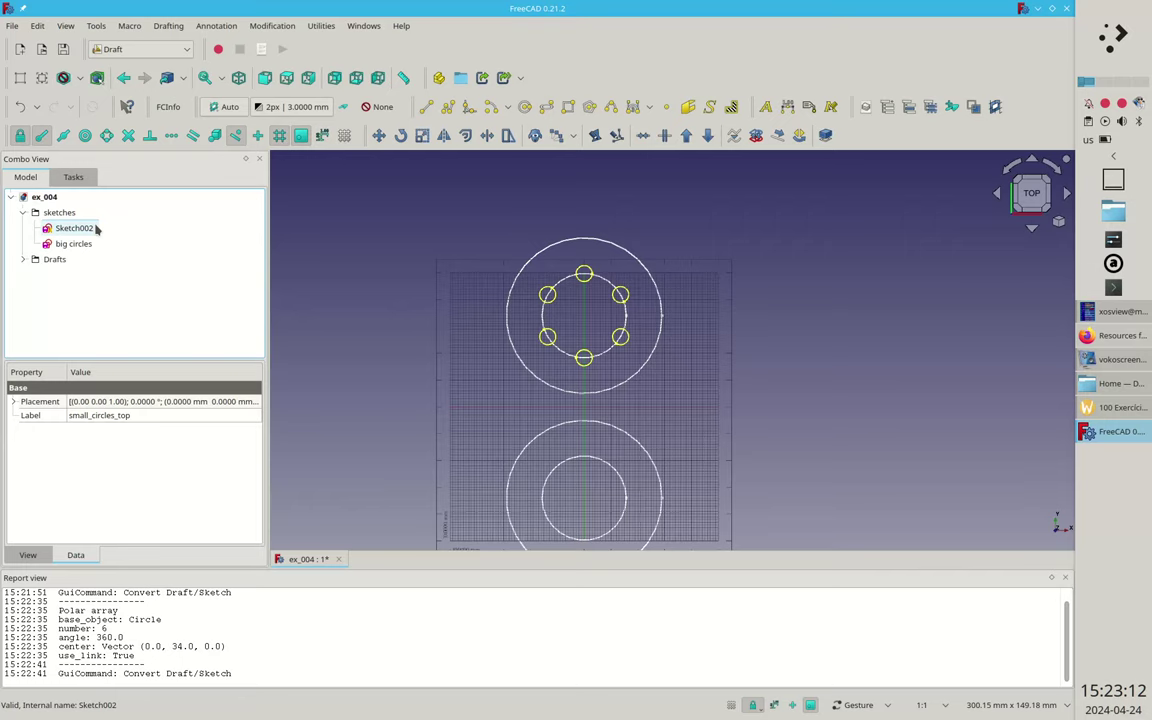
click(140, 49)
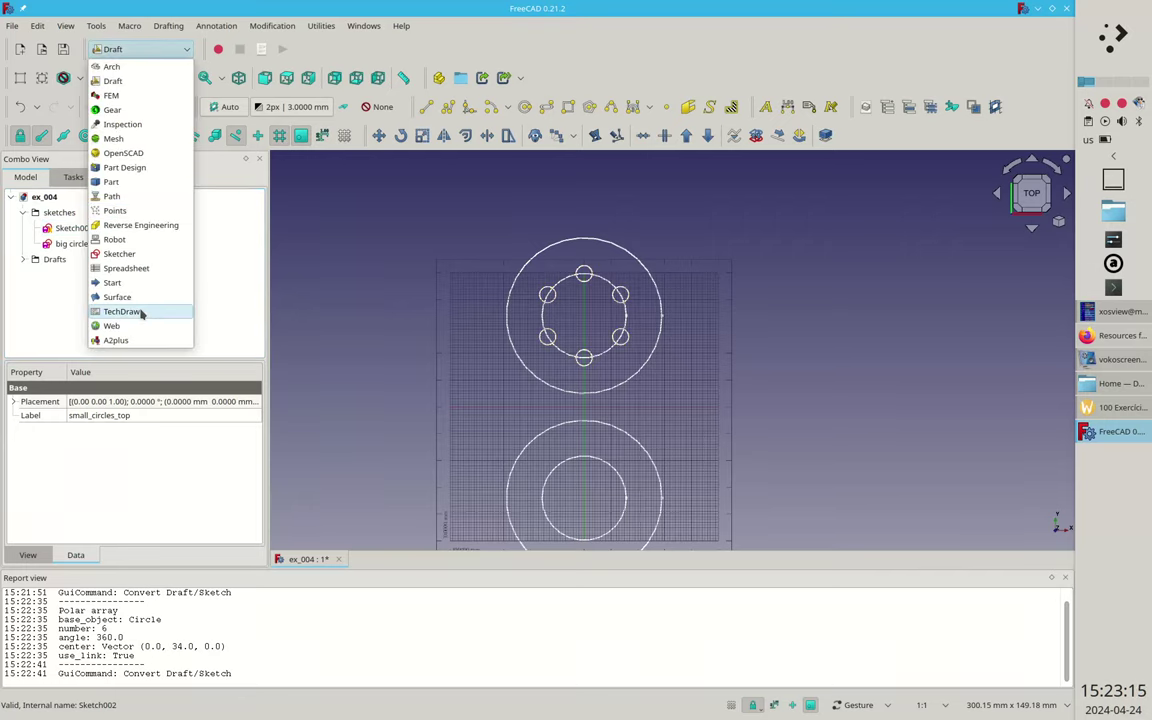
Step: Insert a default A4 TechDraw page with a view of Sketch002 and big circles
click(122, 312)
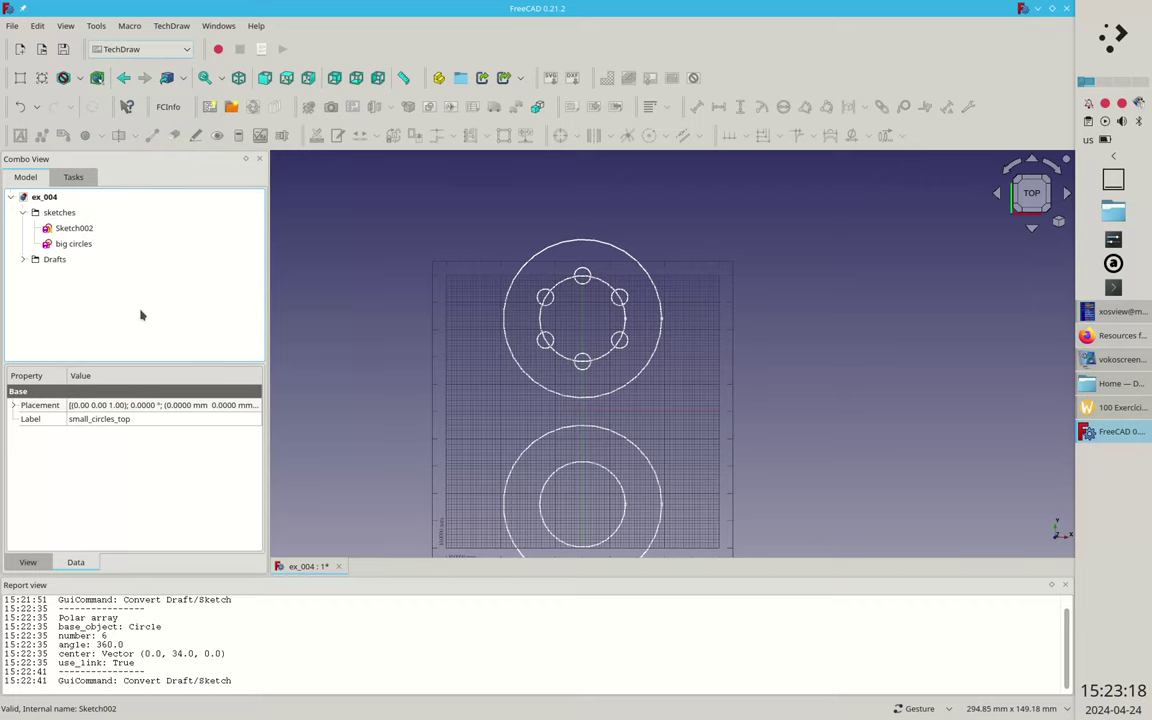
click(20, 135)
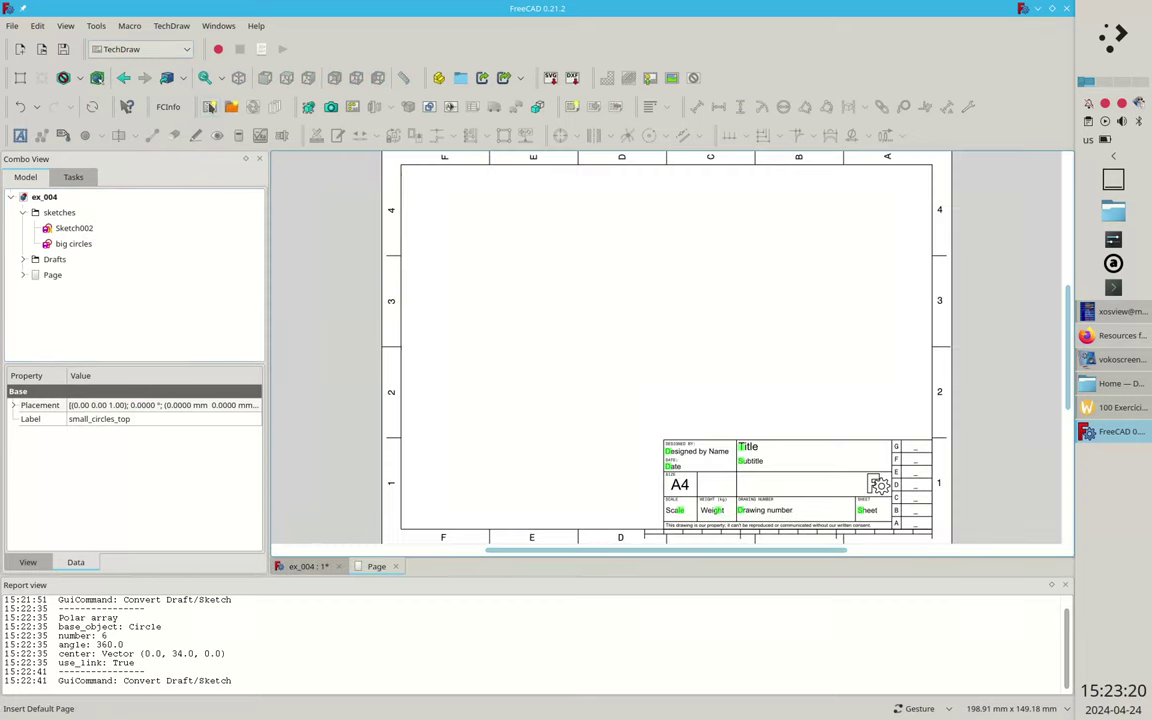
click(74, 229)
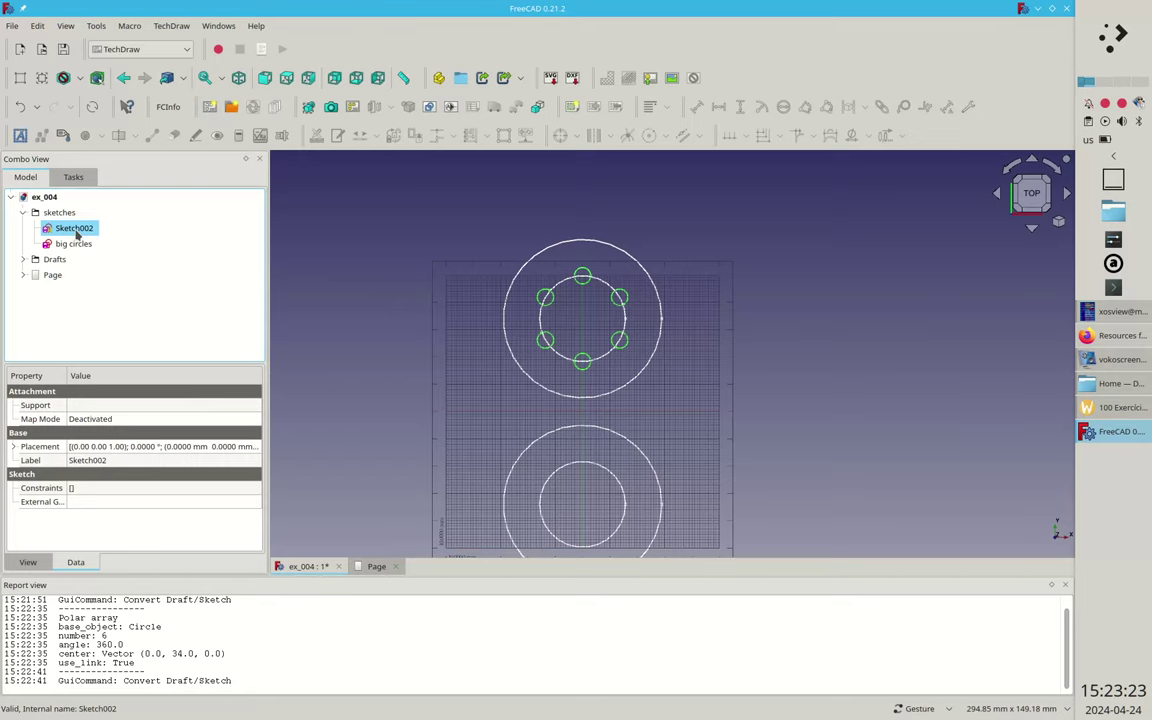
ctrl+click(79, 244)
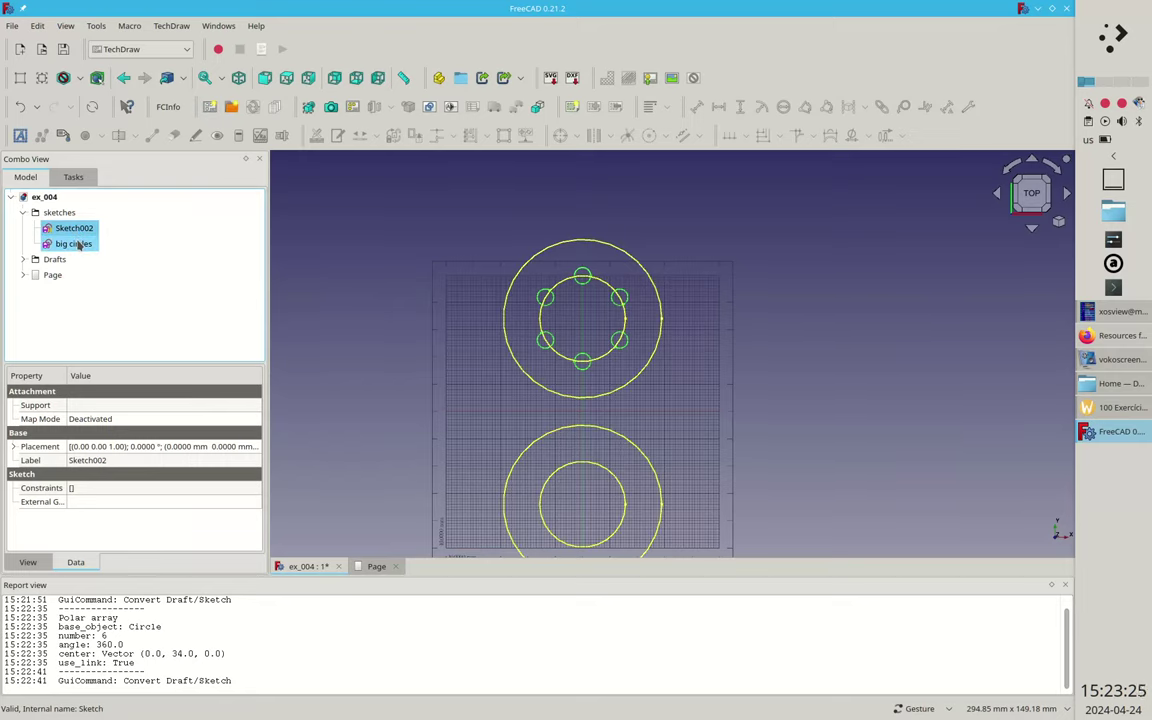
click(376, 566)
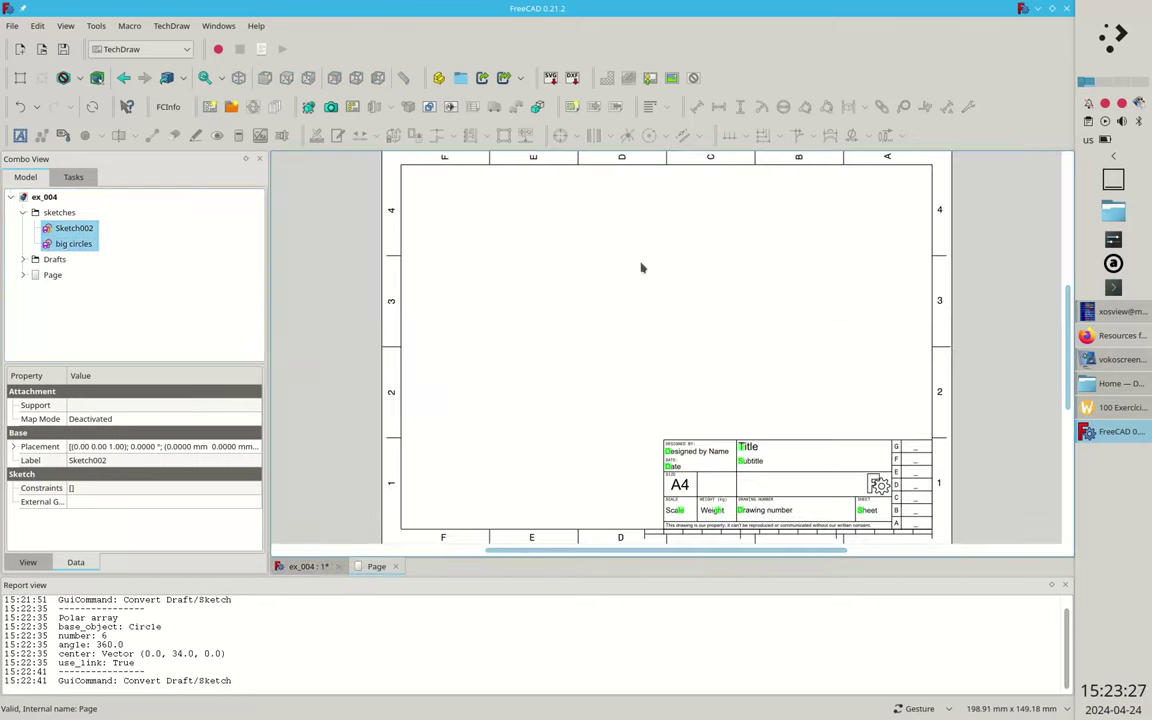
click(272, 106)
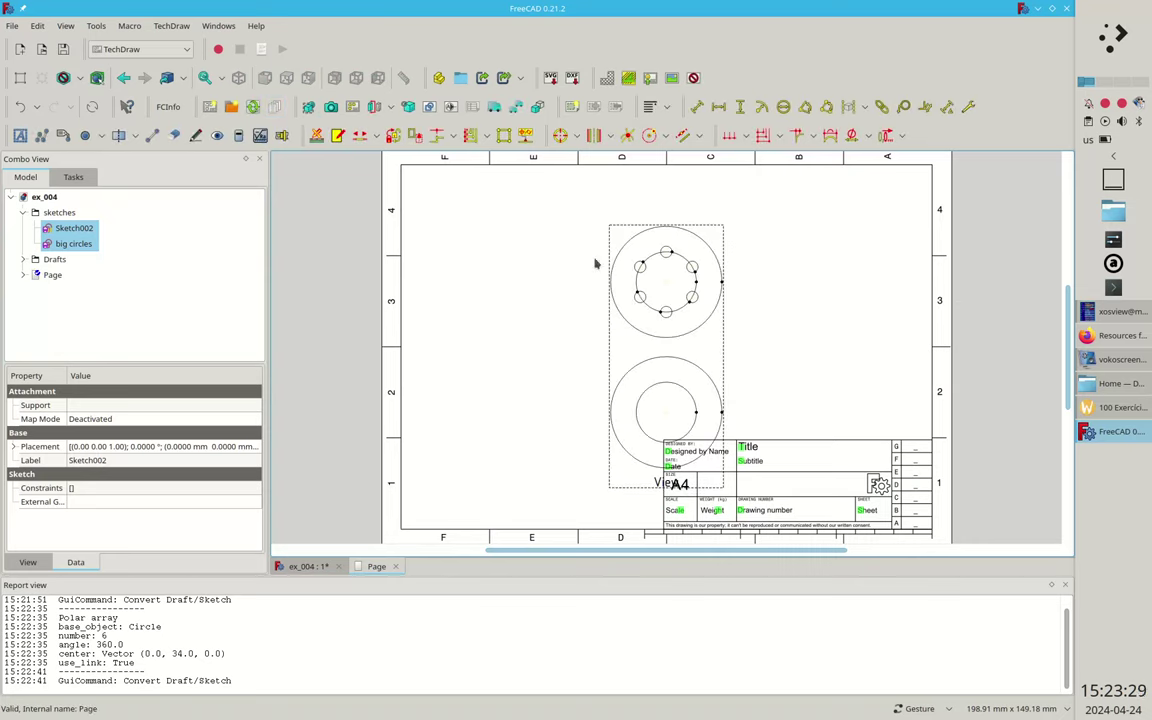
Step: Shift the view left and label one small hole with a ⌀6 diameter dimension
drag(665, 481, 511, 478)
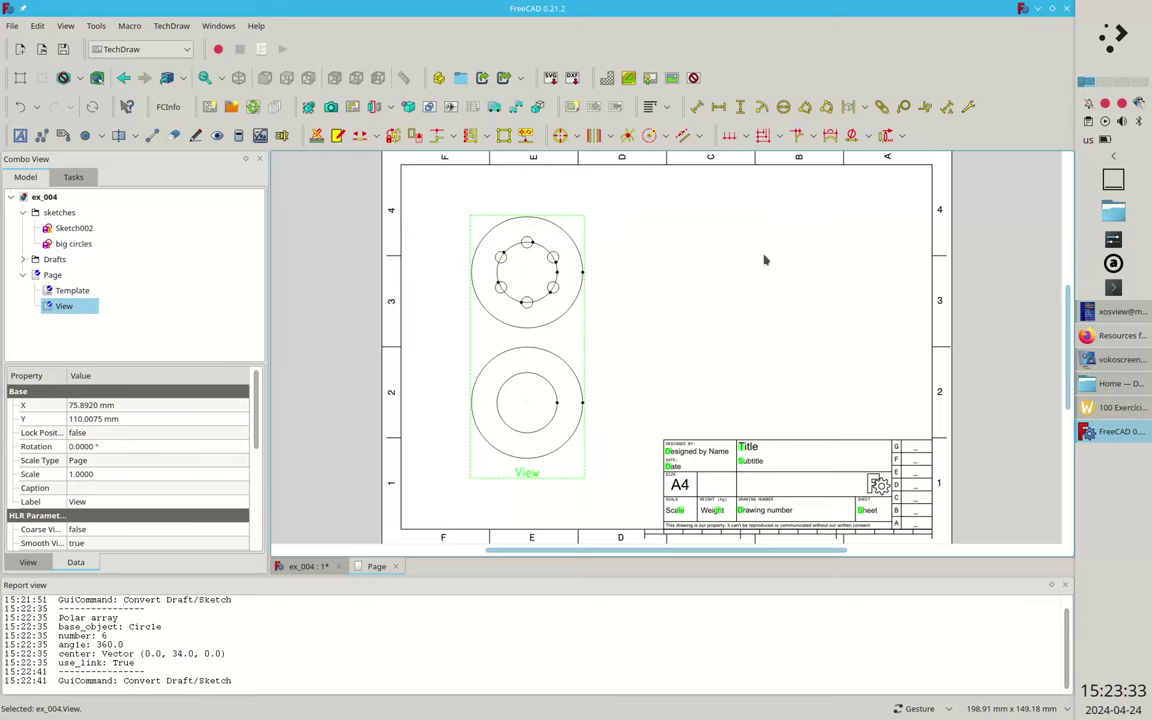
scroll(550, 255, up, 3)
scroll(550, 253, up, 2)
scroll(580, 243, up, 1)
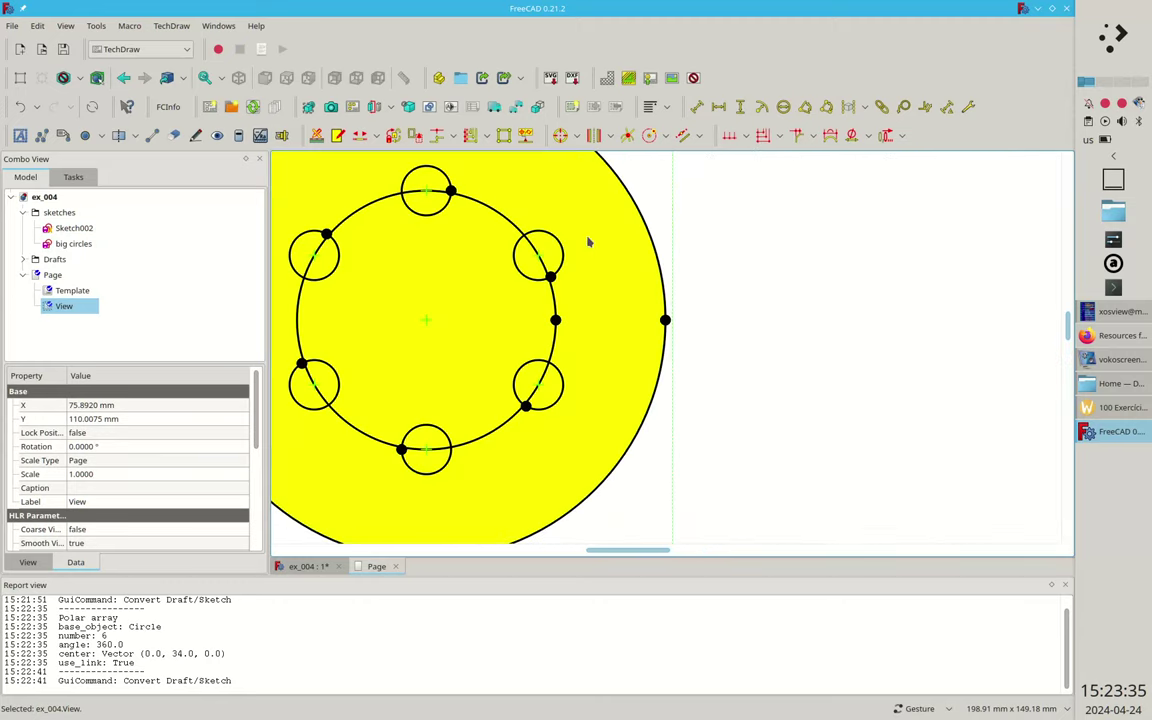
click(562, 243)
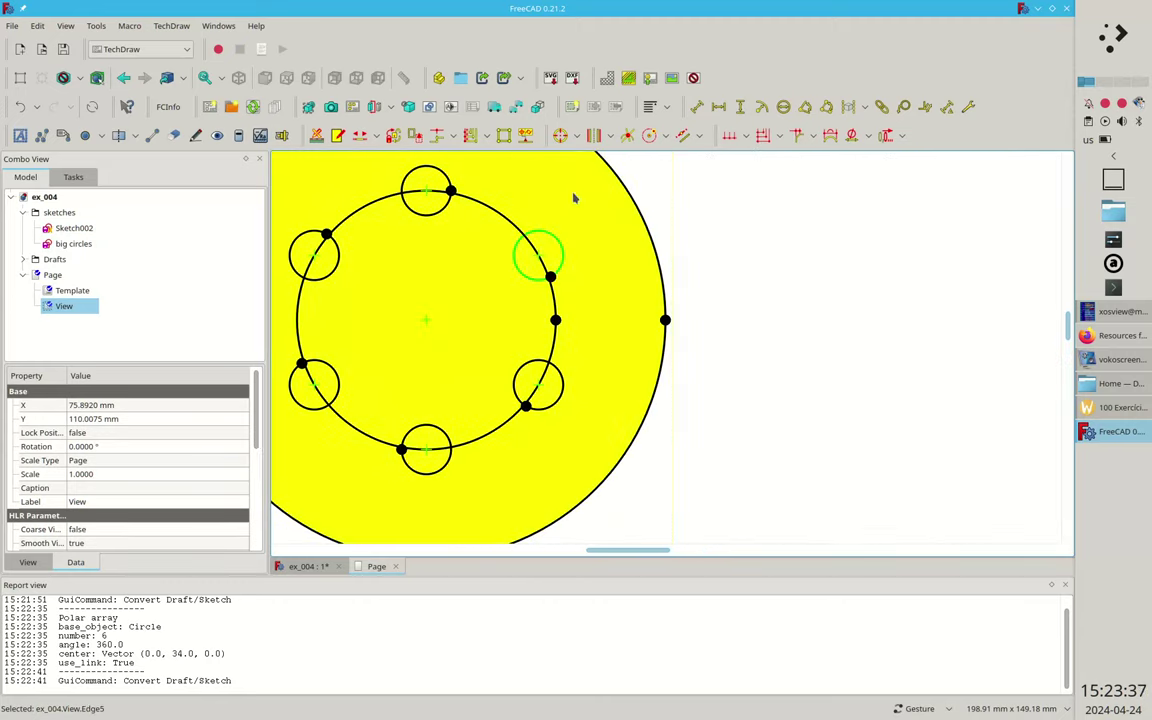
click(697, 106)
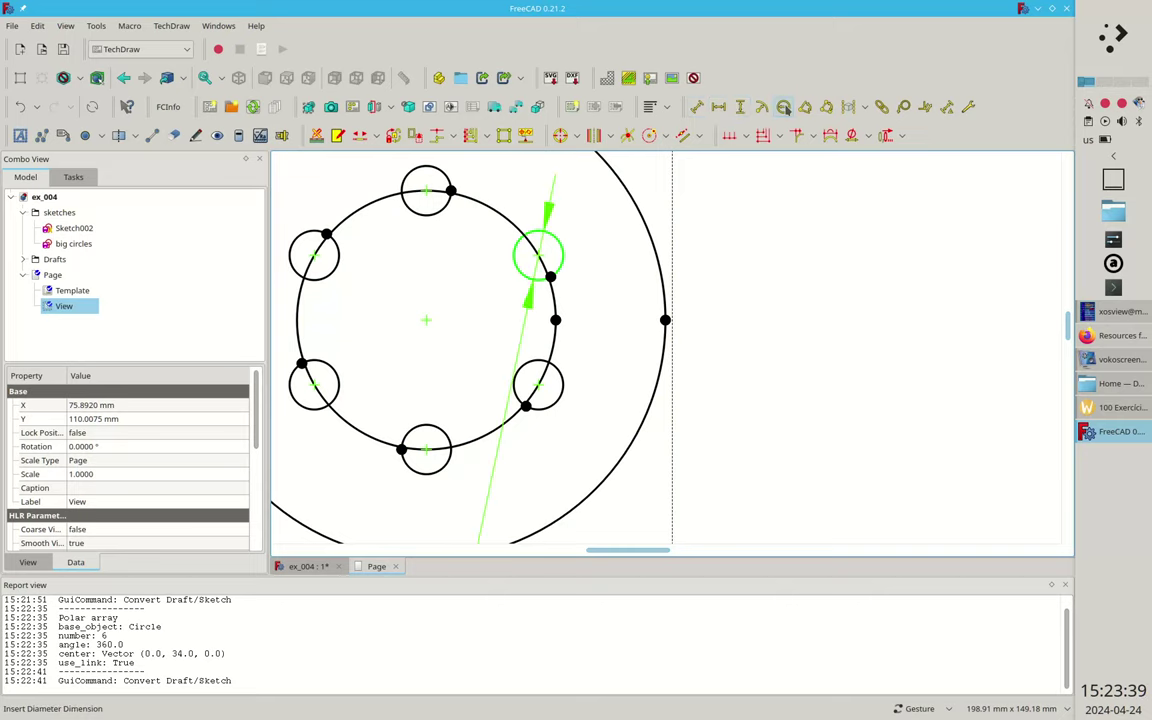
scroll(529, 433, down, 3)
scroll(529, 433, down, 3)
mouse_move(534, 388)
mouse_down()
mouse_move(589, 360)
mouse_move(561, 362)
mouse_move(553, 377)
mouse_up()
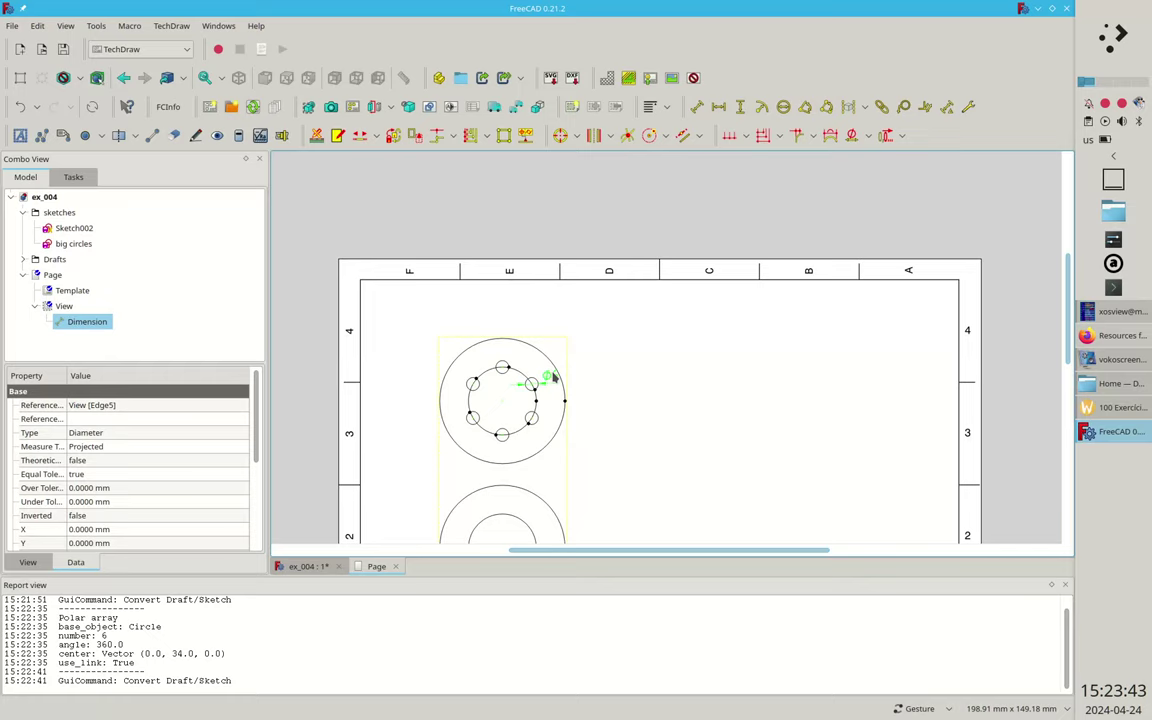
Step: Select the upper view's outer circle and centre point, then clear the selection
click(561, 372)
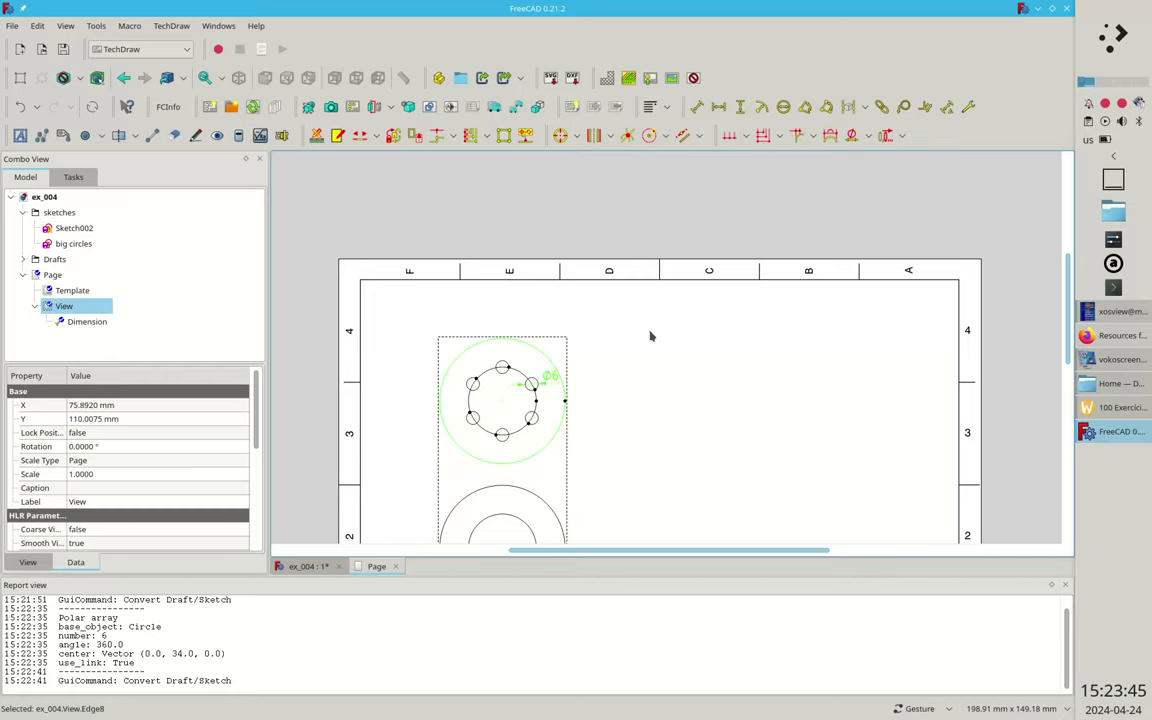
click(643, 396)
click(569, 424)
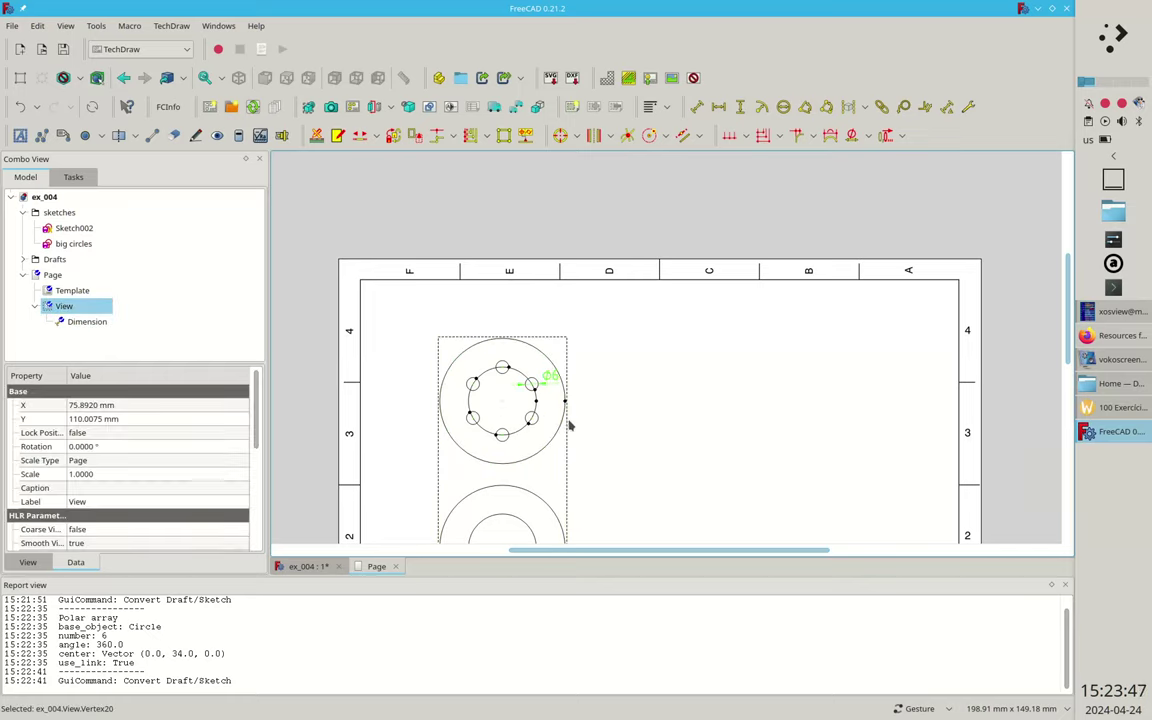
scroll(569, 424, down, 2)
click(571, 483)
scroll(612, 362, down, 1)
scroll(589, 383, down, 1)
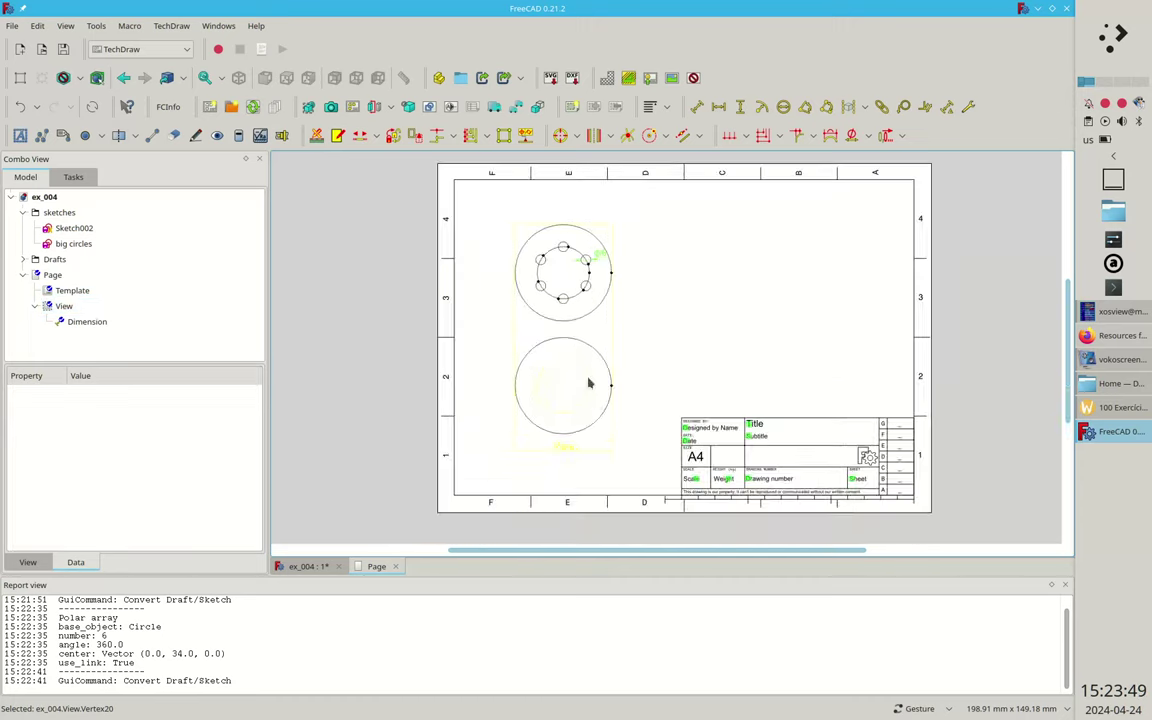
scroll(589, 383, up, 3)
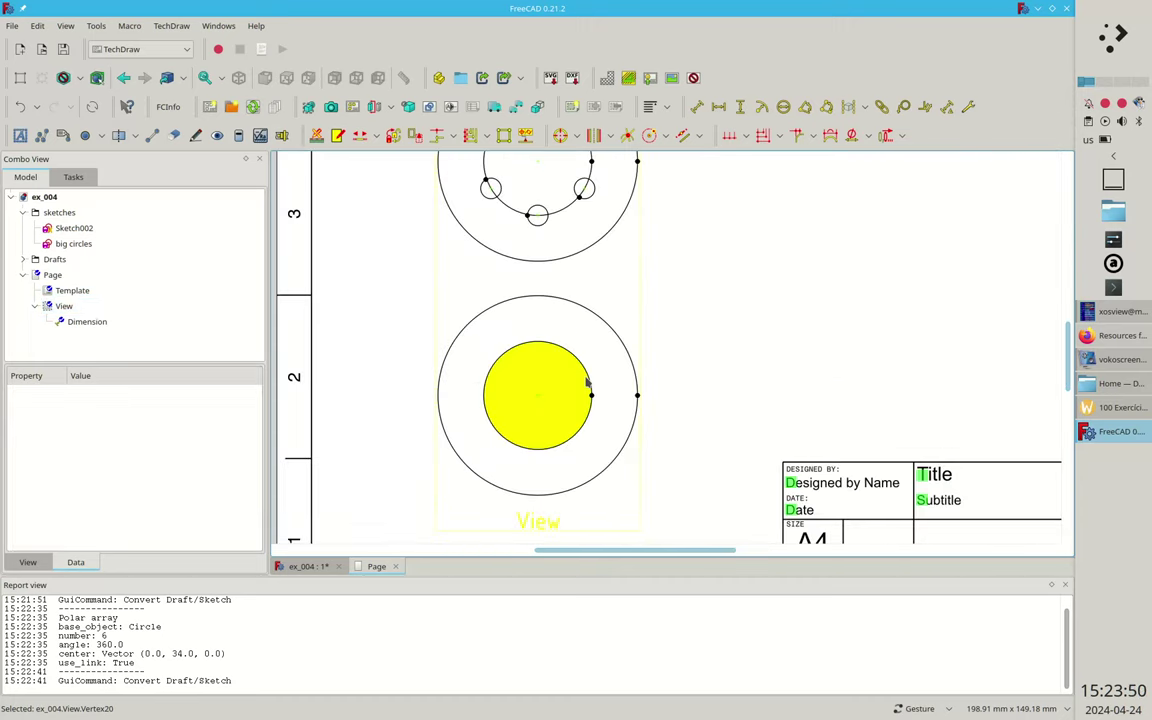
Step: Add a 68 vertical dimension between the two circle centres, placed left of the view
click(538, 399)
click(740, 107)
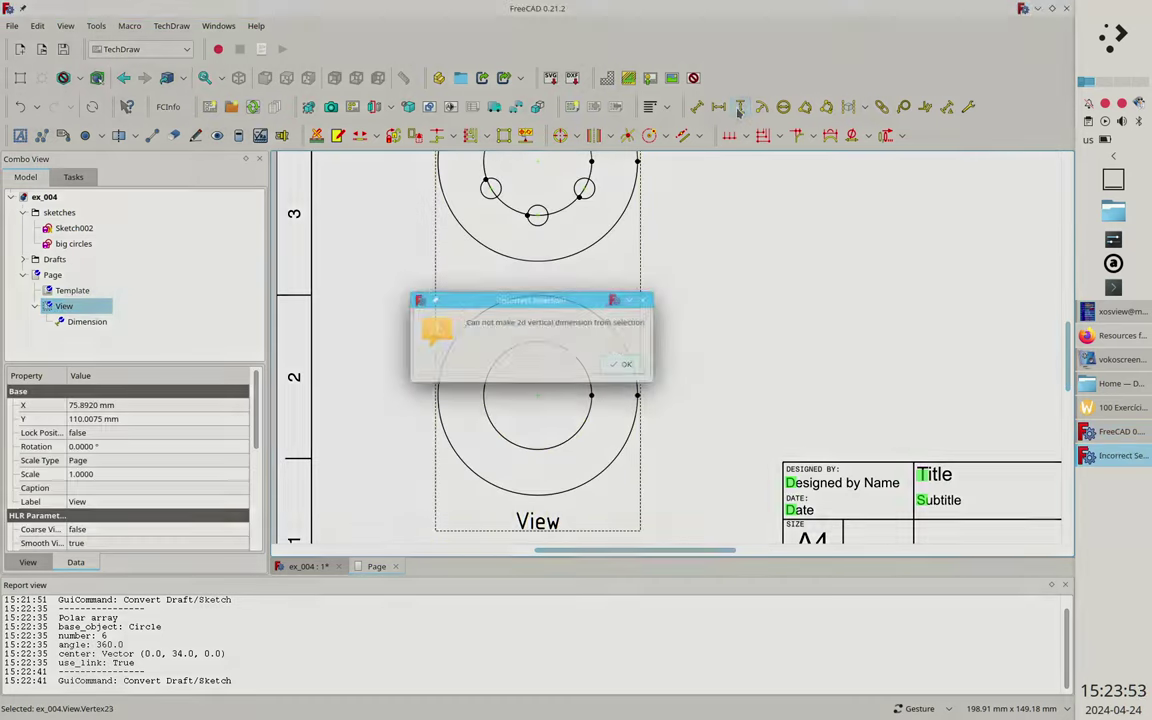
key(Return)
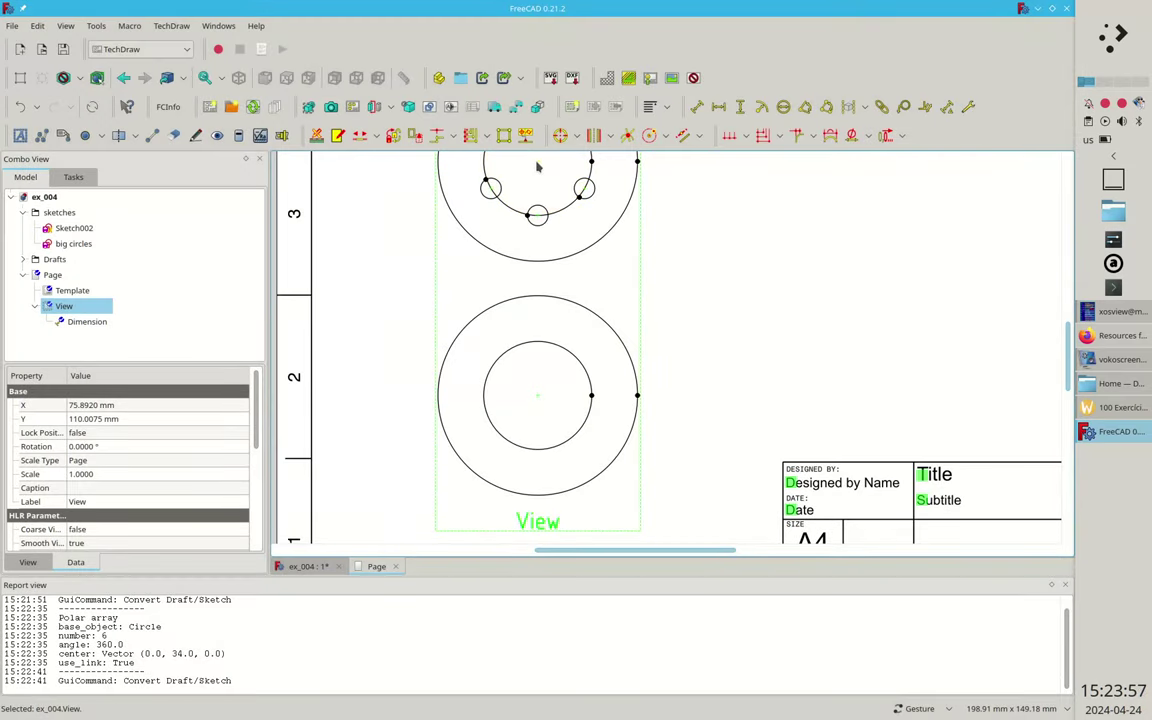
click(538, 400)
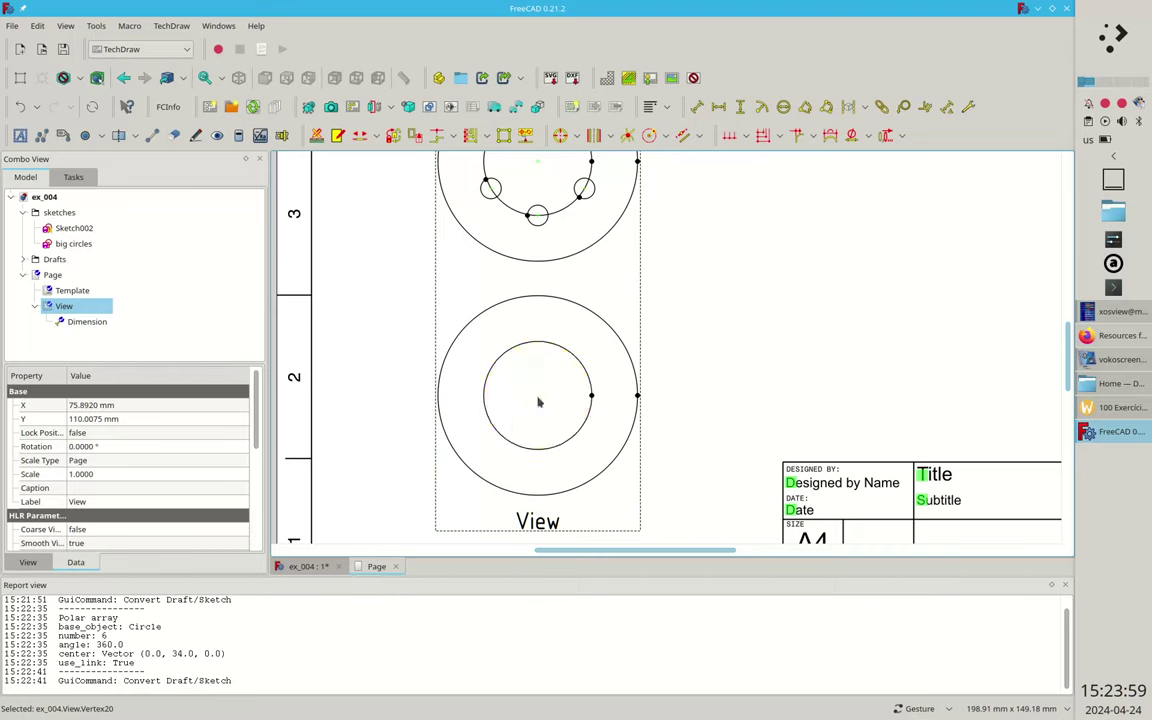
click(740, 107)
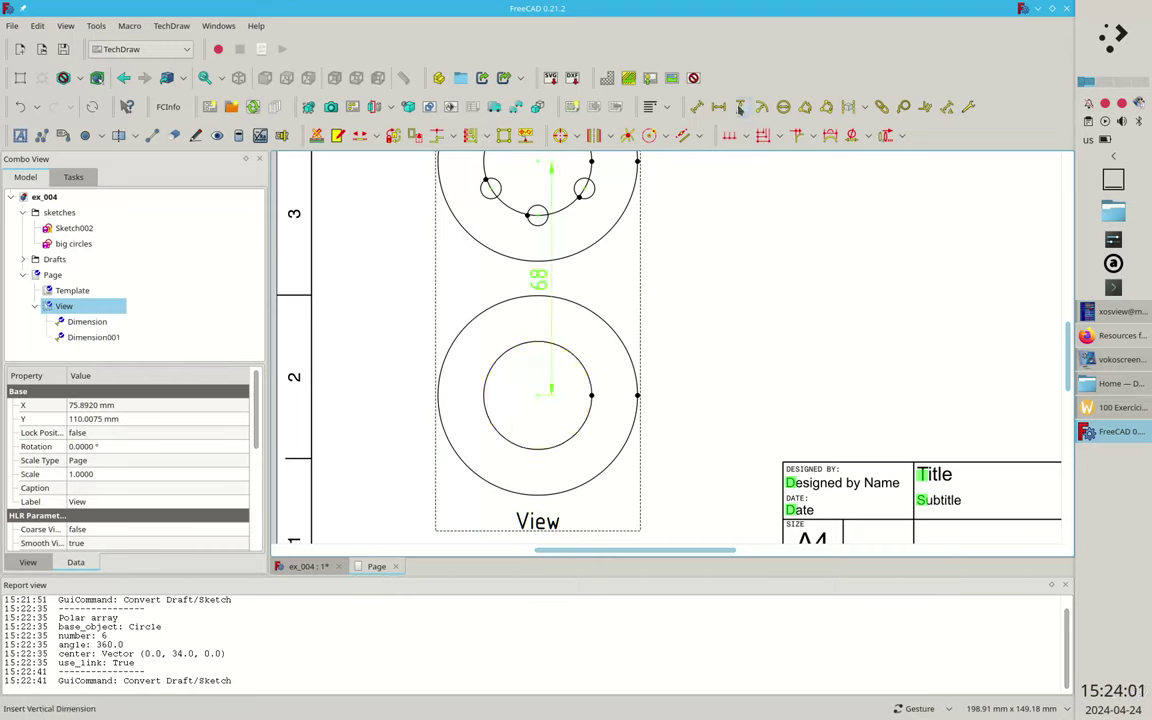
drag(538, 279, 350, 295)
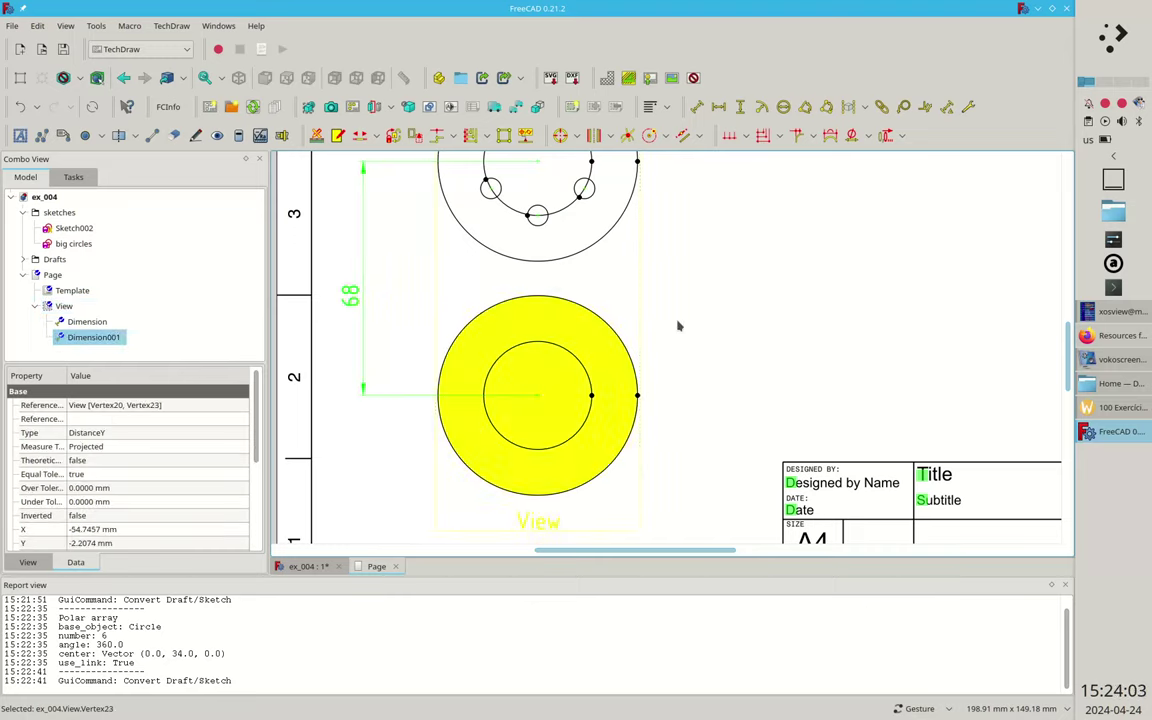